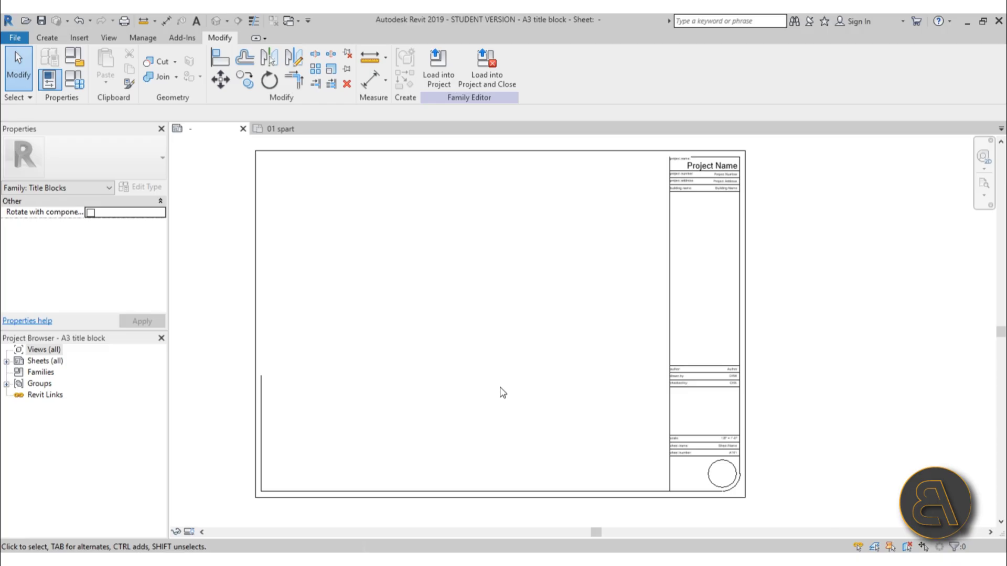
Start a new family and browse the A3 metric template in the Titleblocks template folder
middle_click_drag(524, 375, 522, 378)
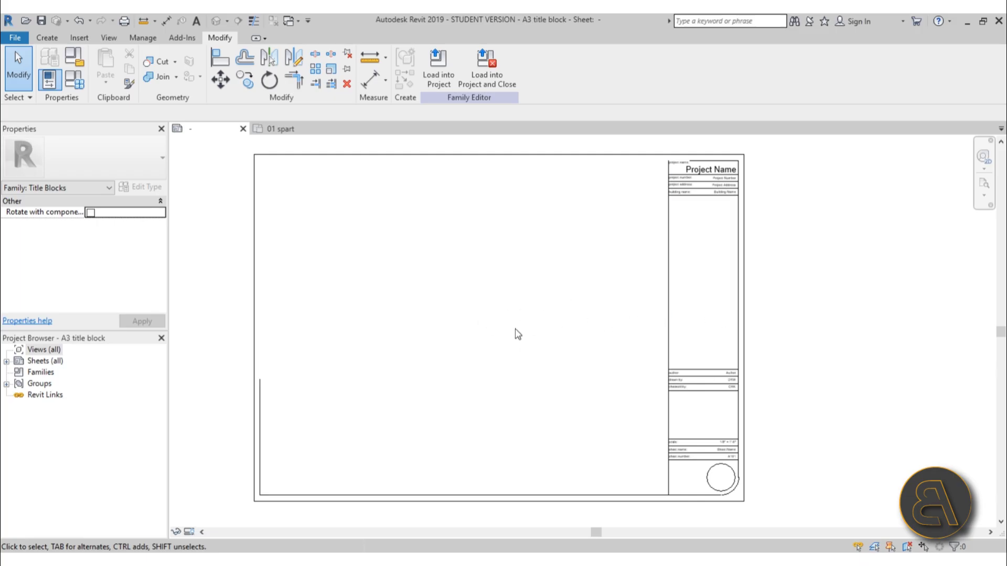
middle_click_drag(546, 305, 561, 333)
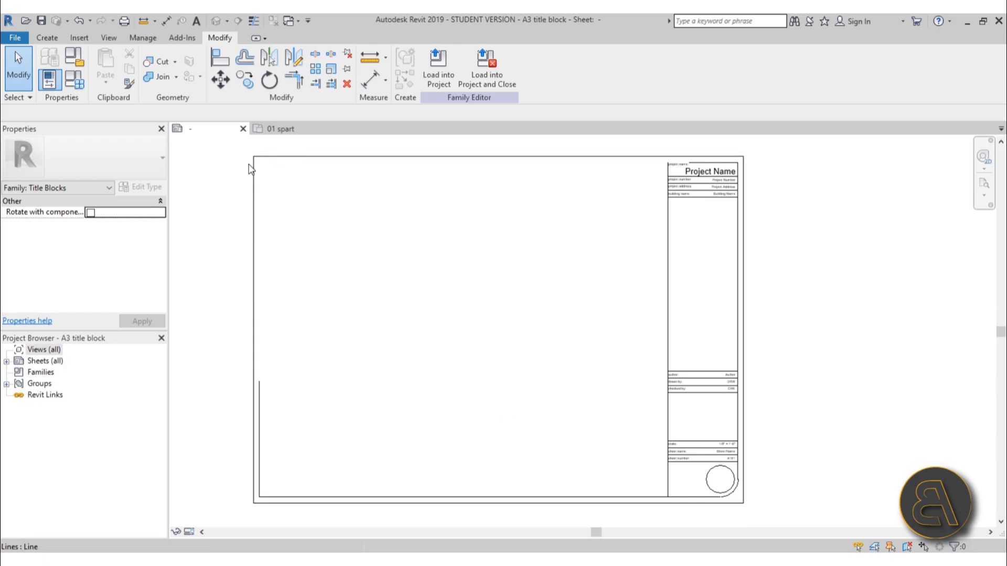
left_click(16, 38)
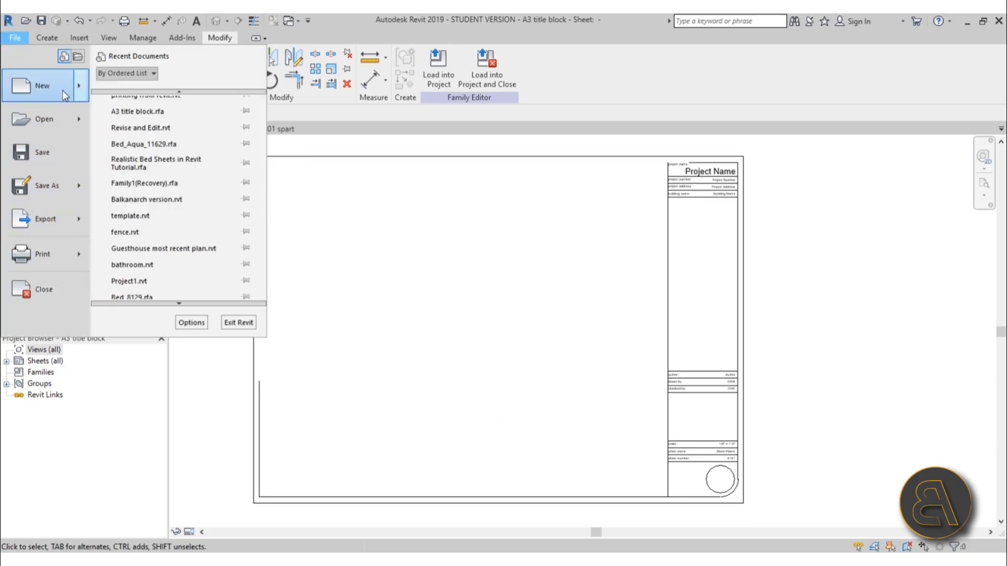
mouse_move(63, 91)
left_click(157, 131)
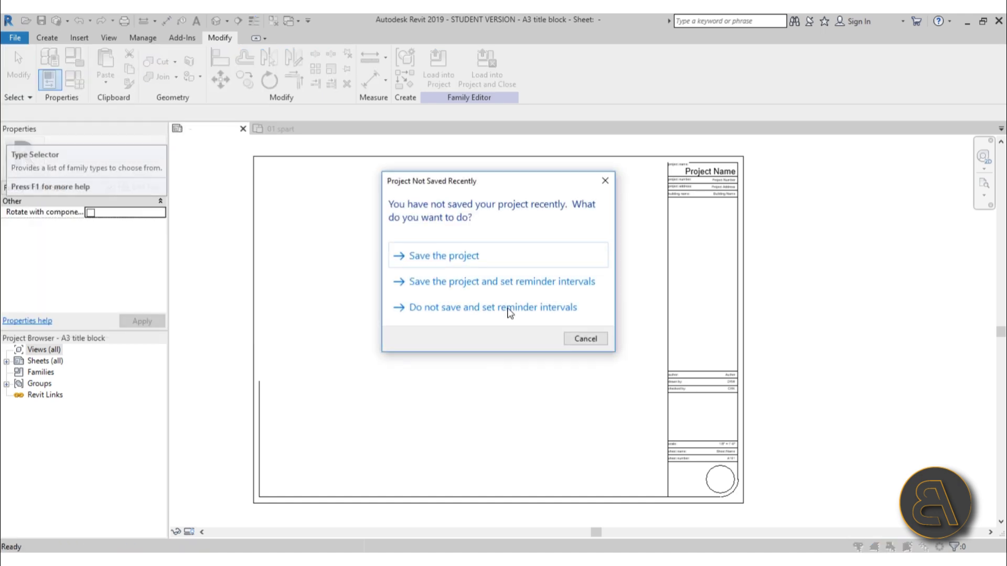
left_click(583, 339)
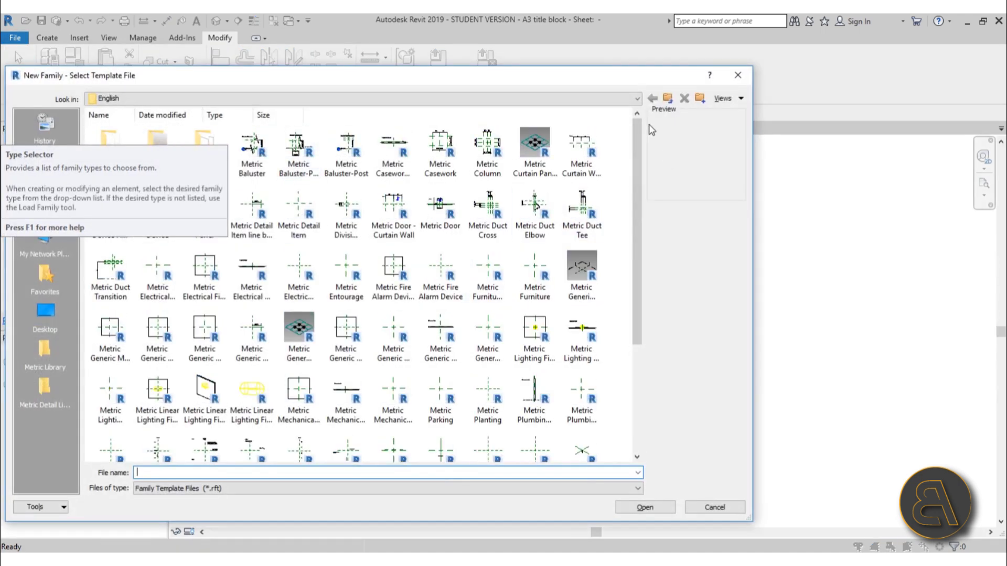
left_click_drag(328, 75, 559, 62)
double_click(440, 150)
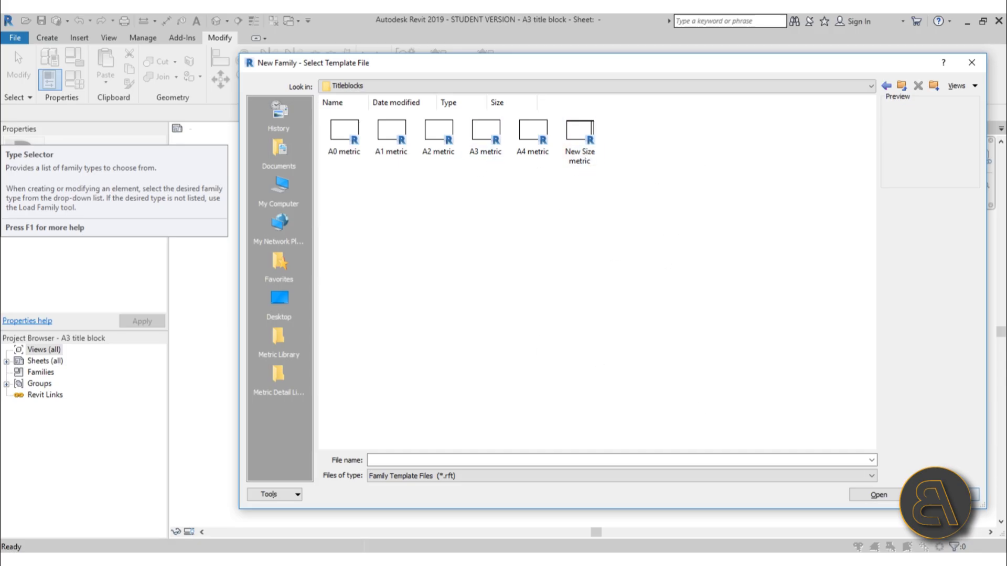
double_click(485, 134)
Select the sheet's outer border as a chain of lines, then clear the selection
left_click(386, 157)
left_click(384, 169)
key("Tab")
left_click(381, 165)
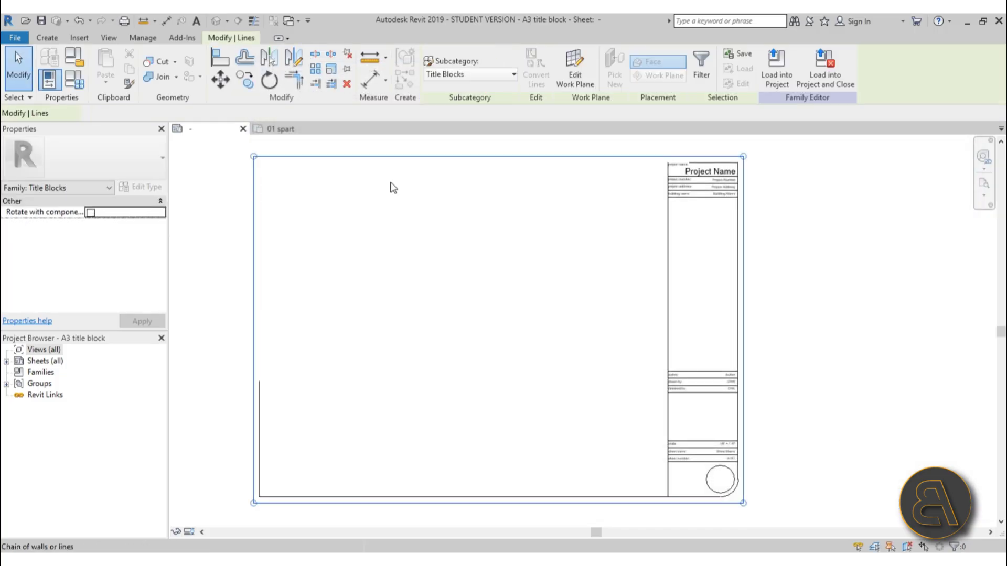
left_click(412, 222)
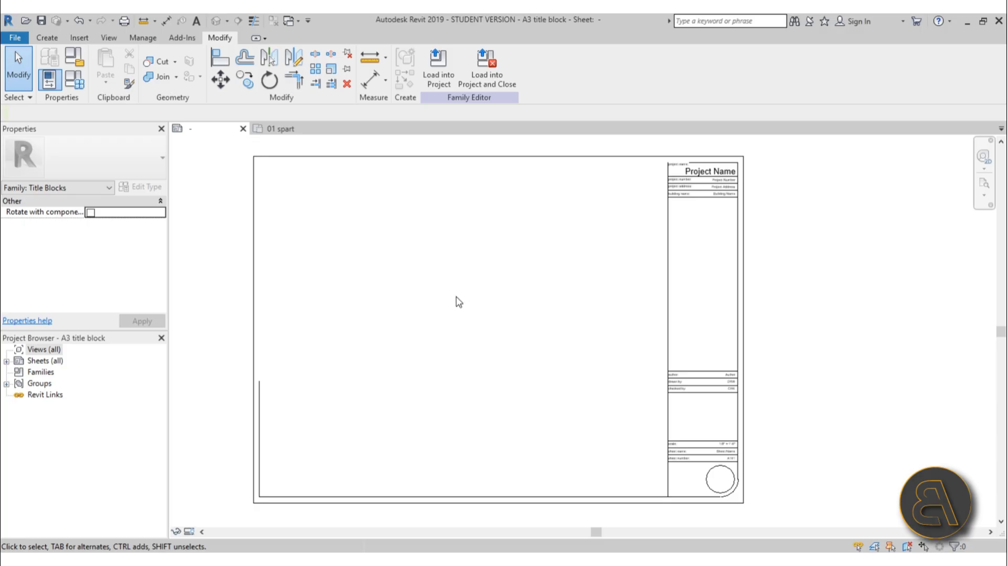
Sketch two connected trial lines inside the sheet border, a horizontal one and a vertical one about 20 mm long
left_click(48, 38)
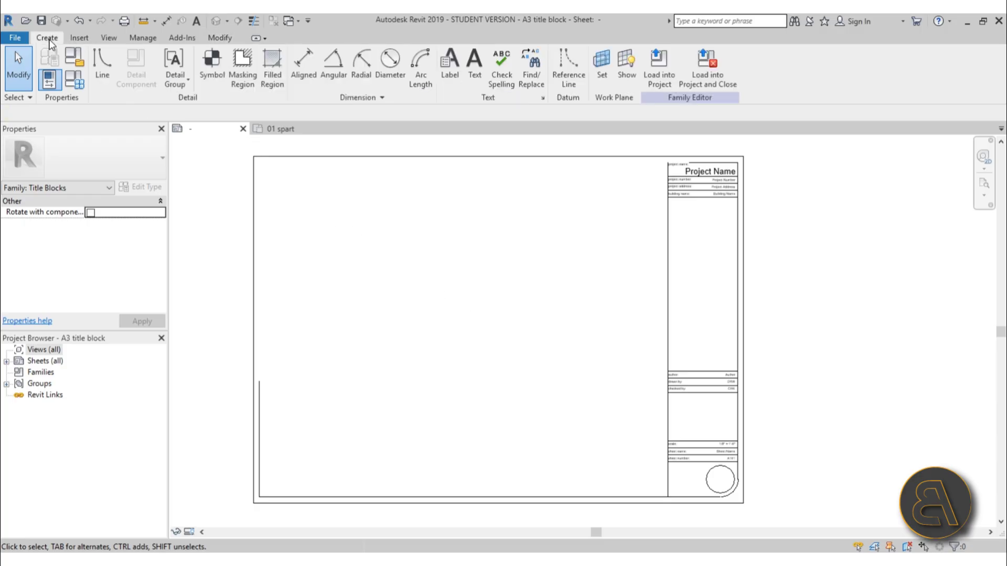
left_click(97, 79)
middle_click_drag(299, 455, 299, 376)
scroll(760, 435, "up", 4)
scroll(759, 404, "down", 5)
middle_click_drag(782, 317, 578, 371)
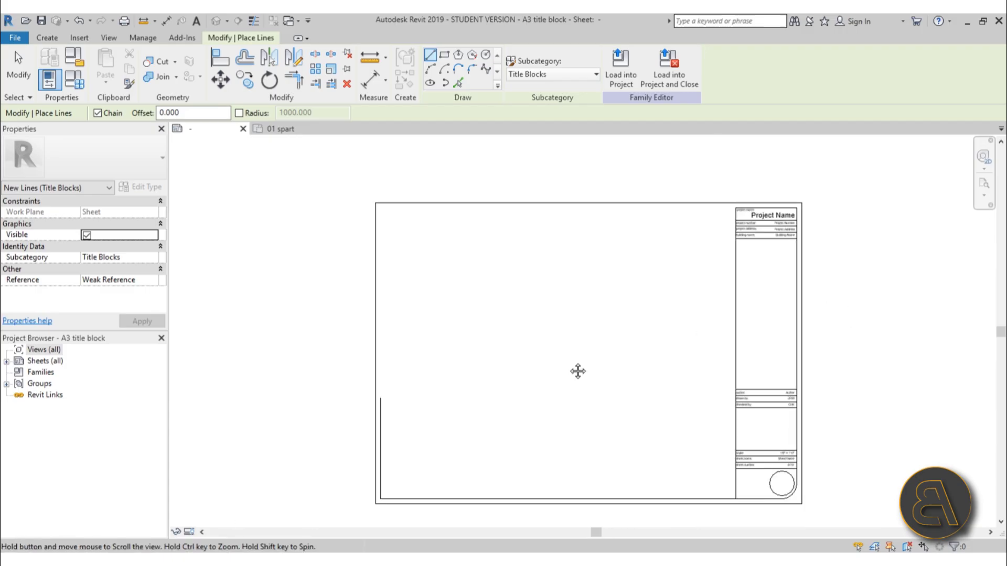
scroll(407, 285, "up", 2)
left_click(389, 282)
left_click(450, 282)
left_click(449, 310)
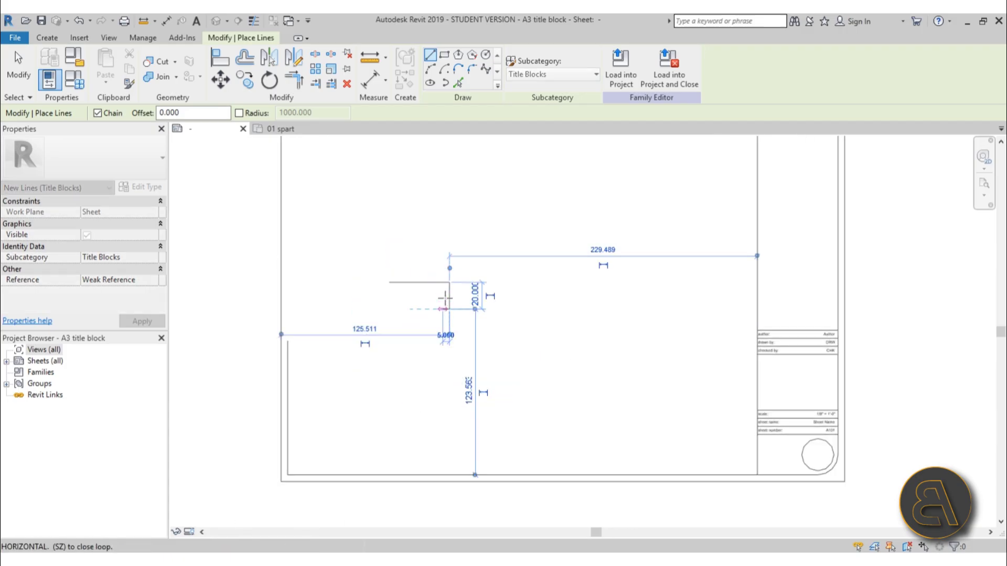
Round the corner between the two trial lines with a fillet arc
scroll(443, 294, "up", 3)
left_click(472, 69)
left_click(437, 278)
left_click(458, 289)
left_click(441, 299)
key("Escape")
Delete all the trial linework inside the sheet border
scroll(477, 281, "down", 5)
left_click_drag(472, 369, 378, 283)
key("Delete")
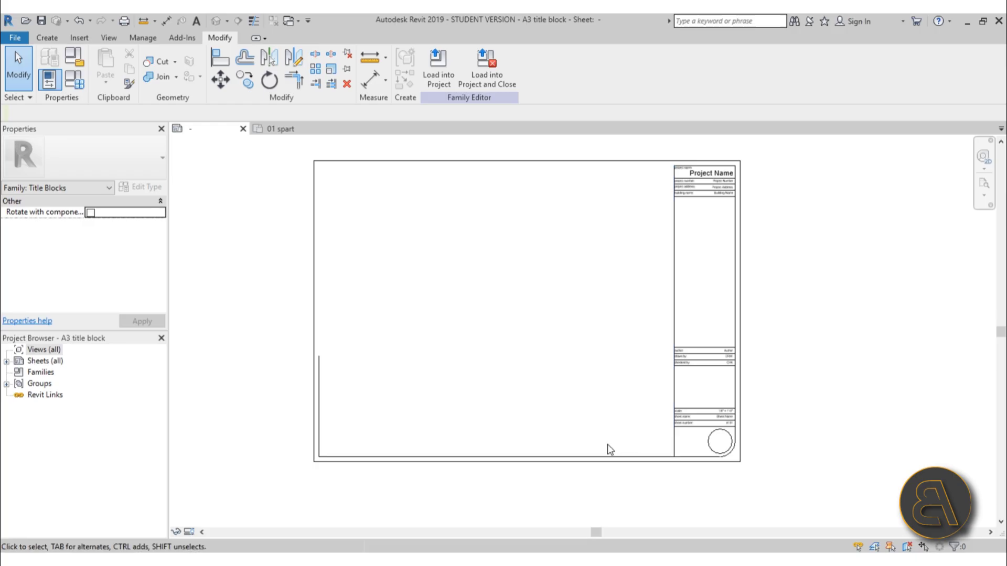
Examine the project information rows of the title block and inspect the Project Name label's properties
middle_click_drag(616, 454, 434, 394)
scroll(563, 256, "up", 3)
scroll(472, 234, "up", 2)
middle_click_drag(481, 467, 489, 432)
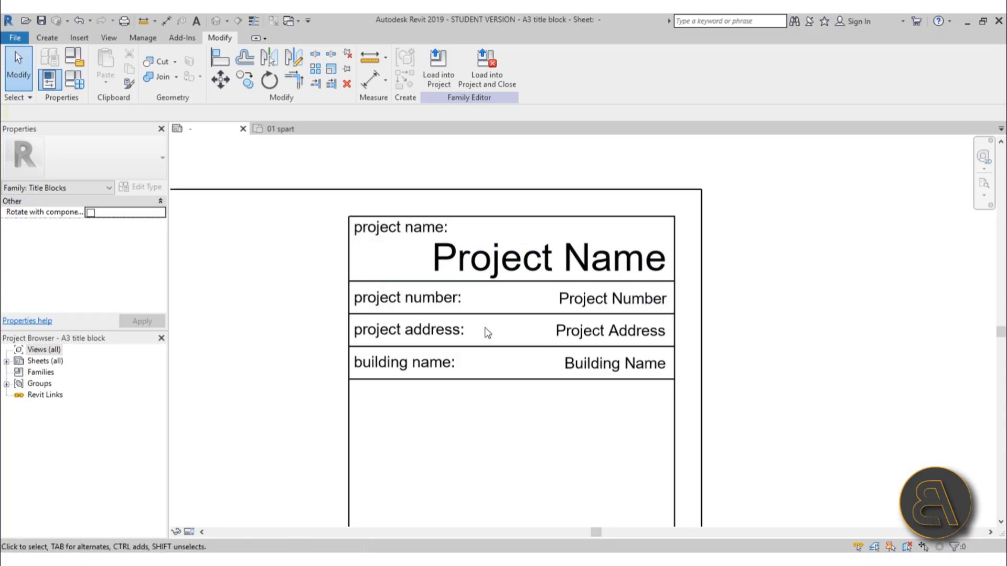
scroll(485, 317, "down", 2)
middle_click_drag(439, 364, 501, 315)
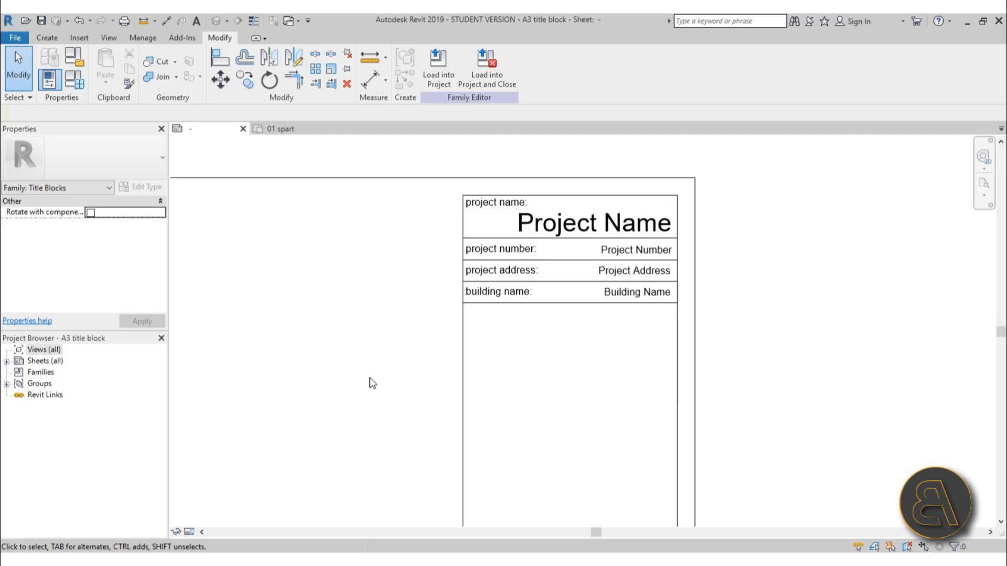
left_click(547, 229)
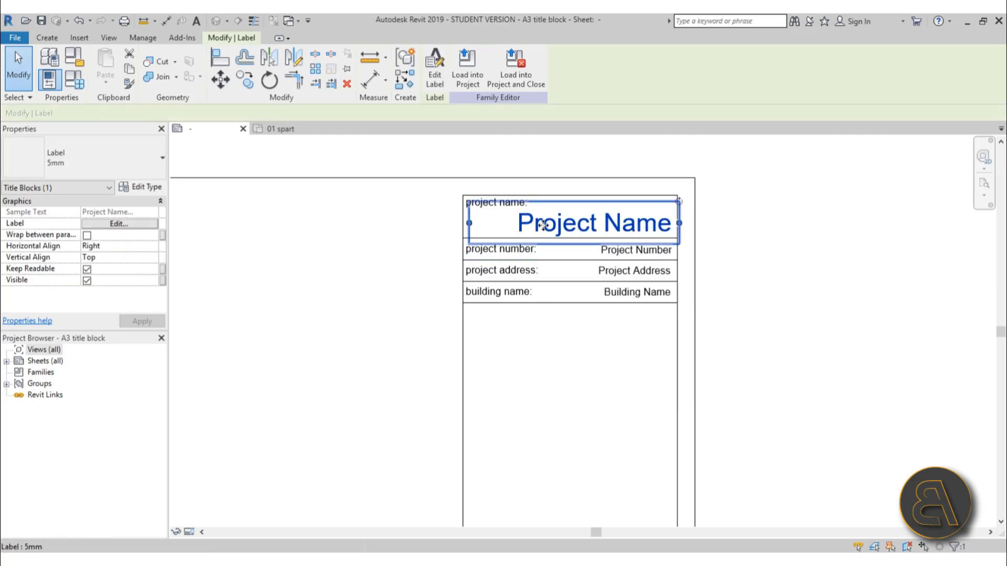
middle_click_drag(542, 375, 689, 334)
left_click(714, 314)
Copy the line beneath the building name row twice further down, spacing the two copies about 6 mm apart to form an empty row
scroll(735, 297, "down", 1)
middle_click_drag(735, 296, 637, 328)
scroll(636, 328, "down", 2)
middle_click_drag(490, 323, 328, 196)
scroll(329, 196, "down", 1)
middle_click_drag(505, 243, 486, 277)
scroll(487, 252, "up", 3)
left_click(494, 216)
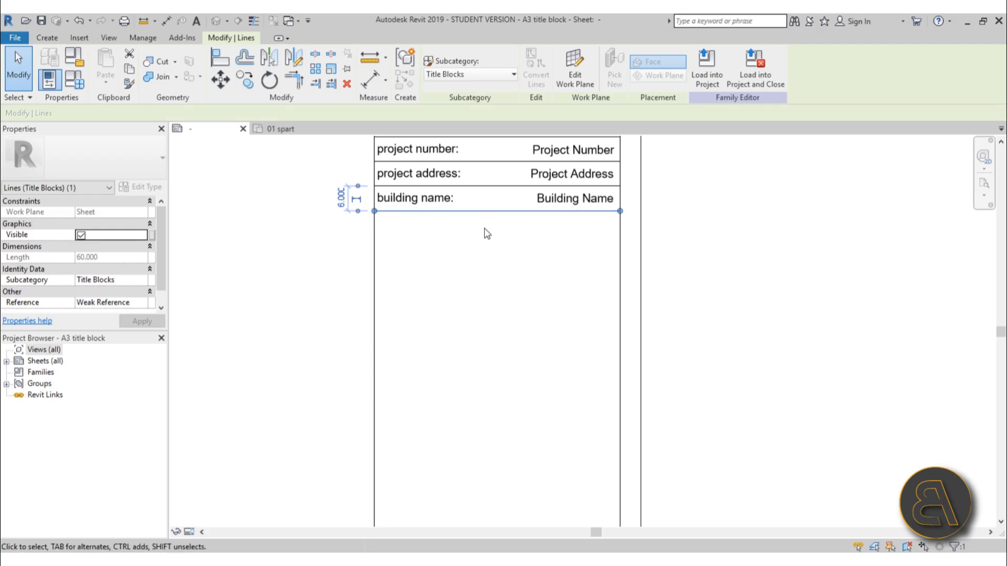
key("c")
key("o")
left_click(374, 212)
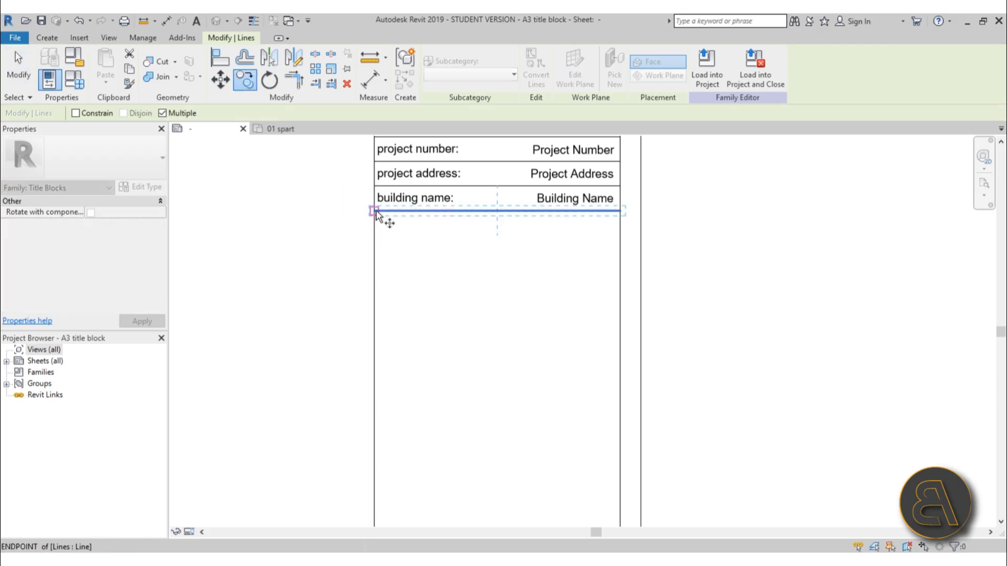
left_click(373, 306)
left_click(374, 330)
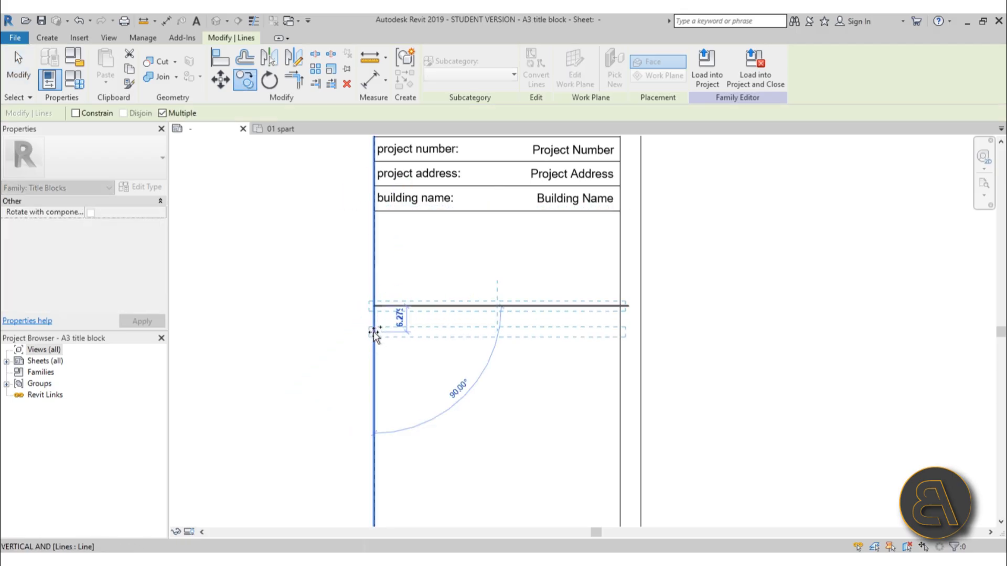
key("Escape")
key("Escape")
Place a new 2mm label below the new empty row
scroll(420, 323, "up", 2)
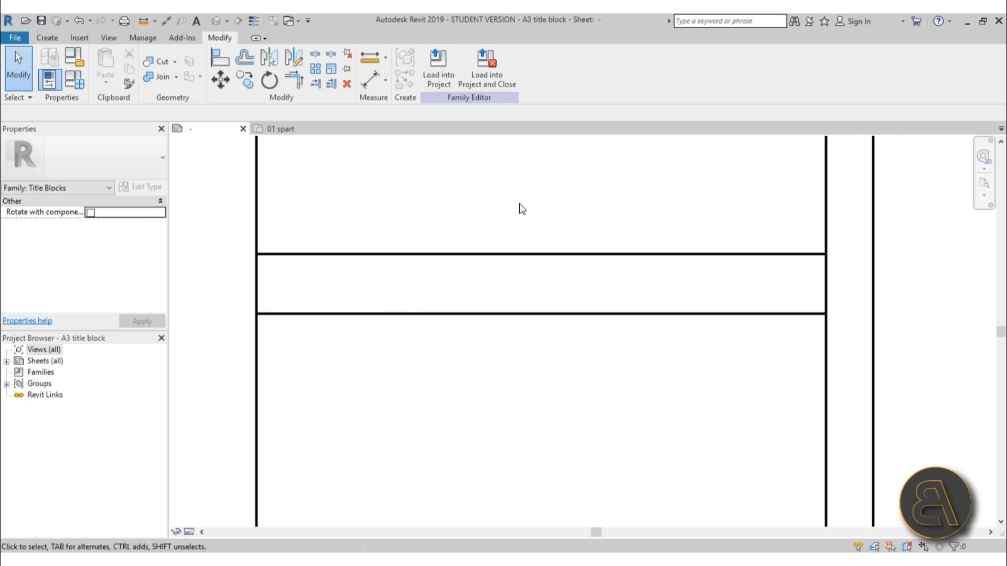
left_click(46, 38)
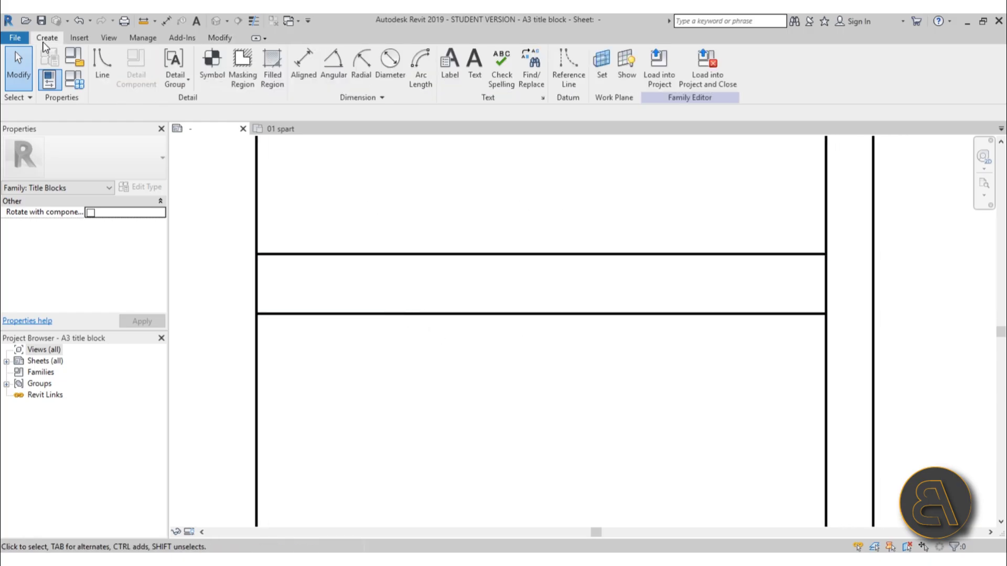
left_click(459, 78)
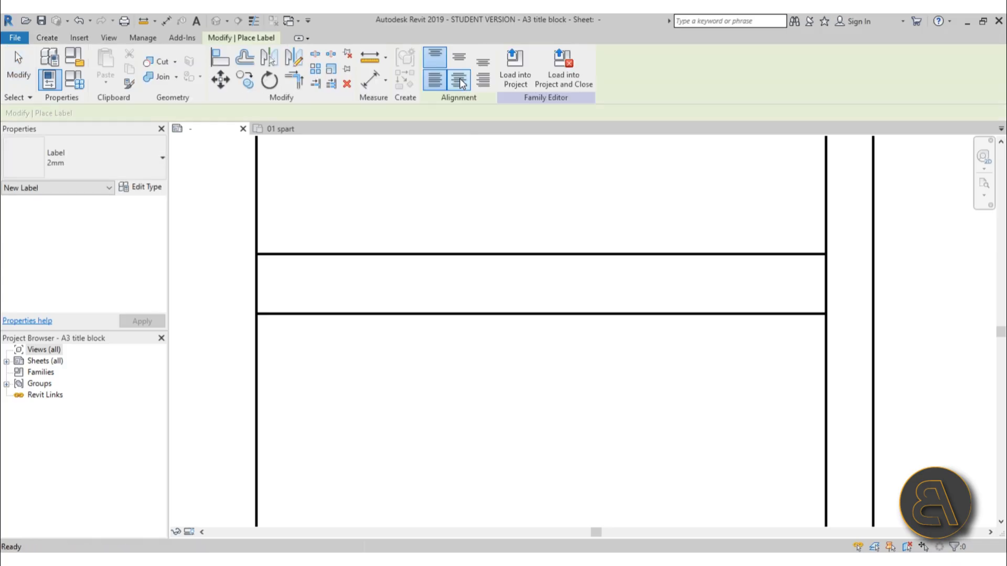
scroll(476, 203, "down", 3)
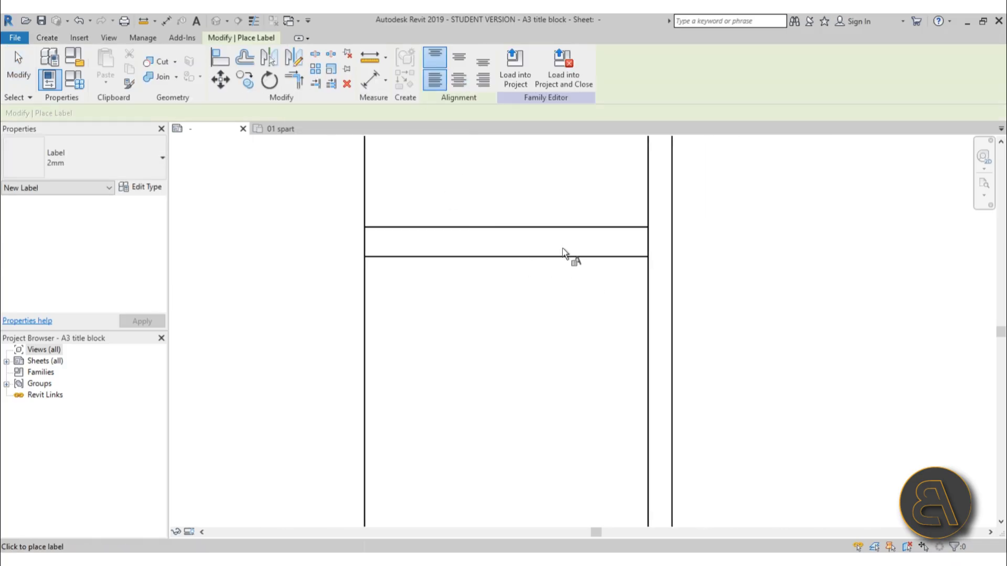
scroll(600, 244, "up", 2)
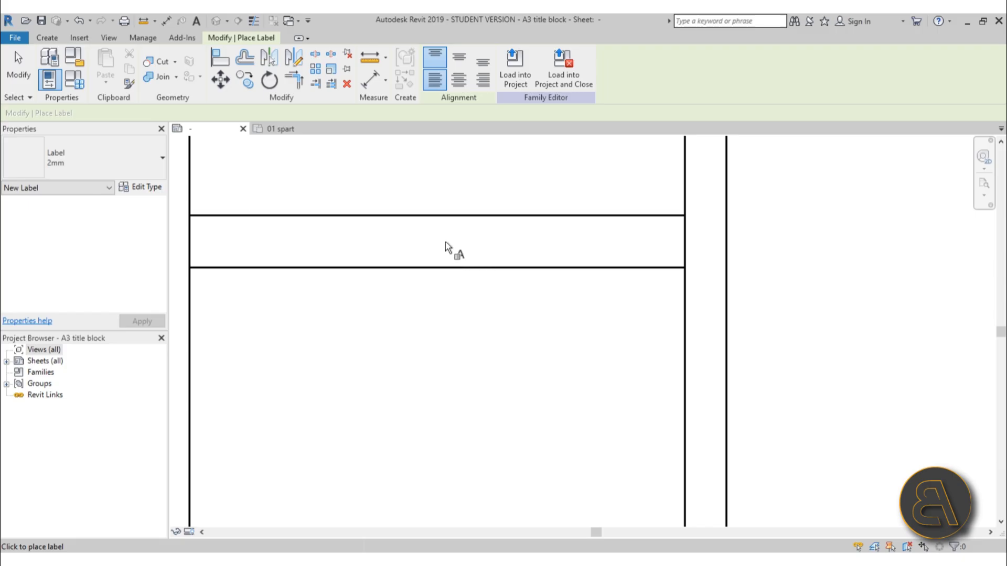
left_click(429, 353)
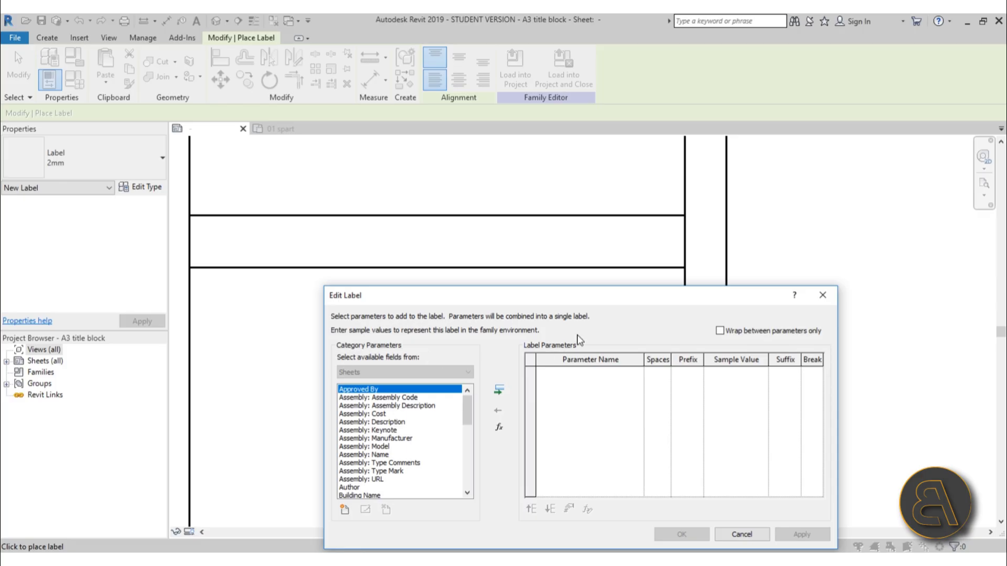
Assign the Organization Name parameter to the new label and finish placing labels
left_click_drag(579, 300, 514, 185)
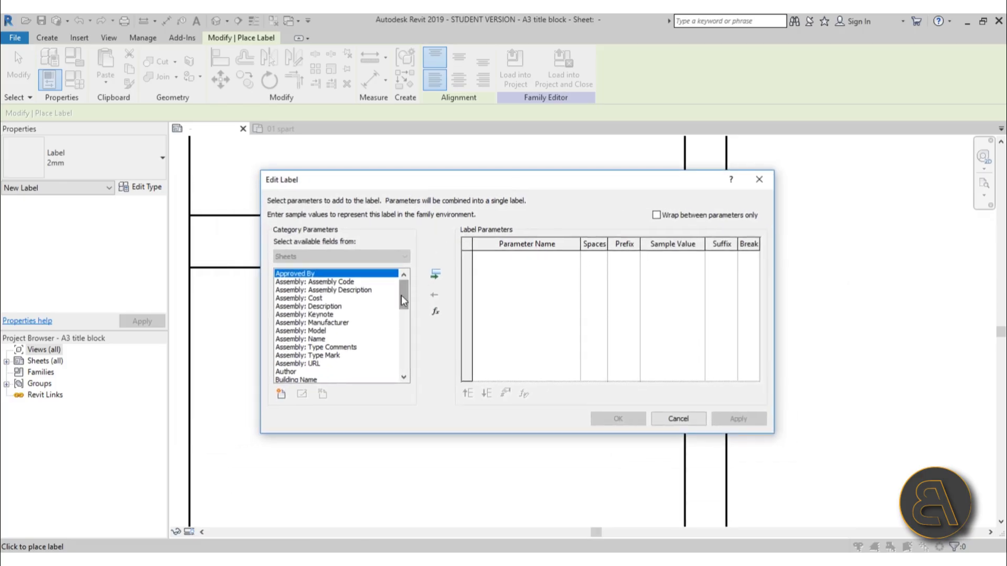
left_click_drag(402, 294, 404, 332)
scroll(383, 338, "down", 2)
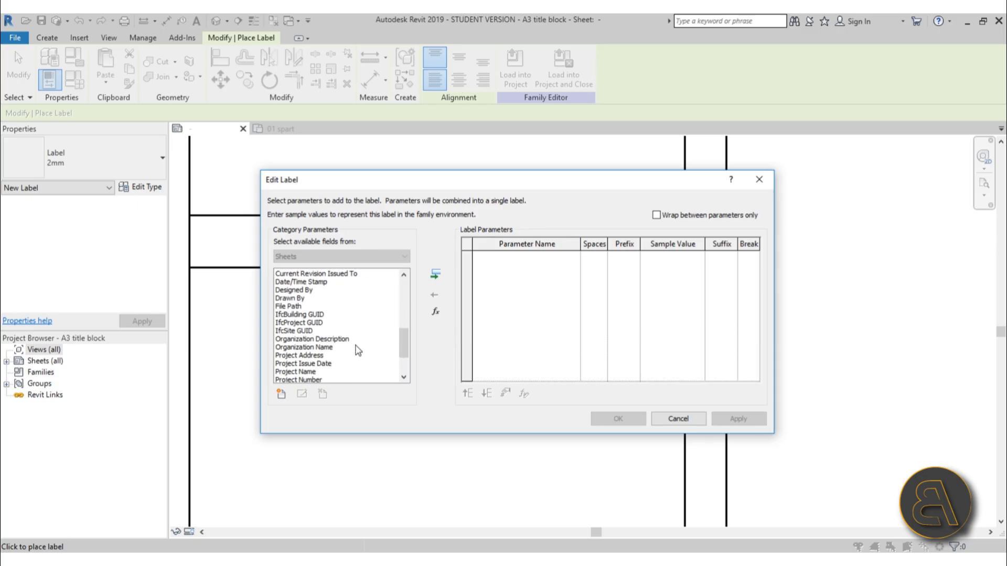
left_click(321, 348)
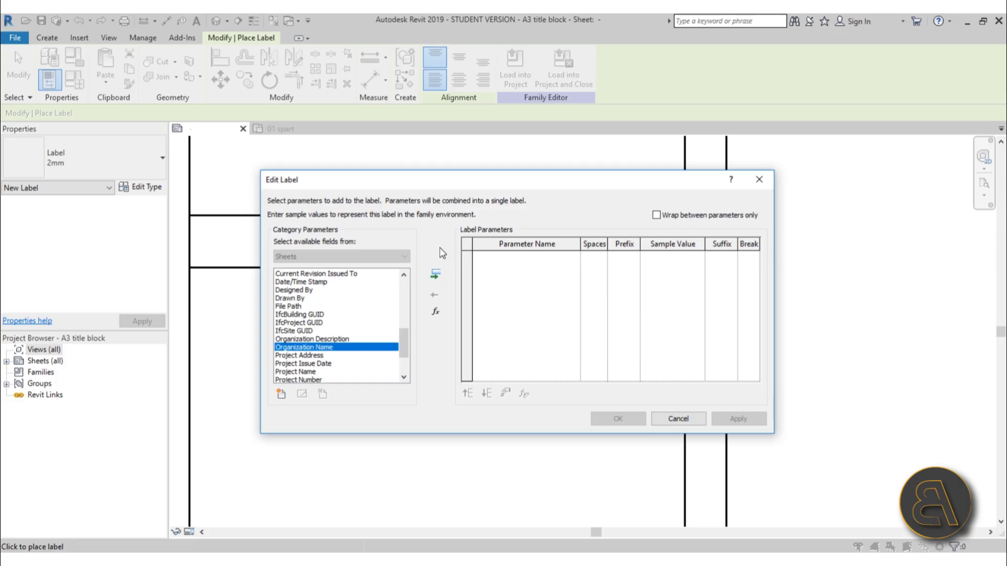
left_click(437, 275)
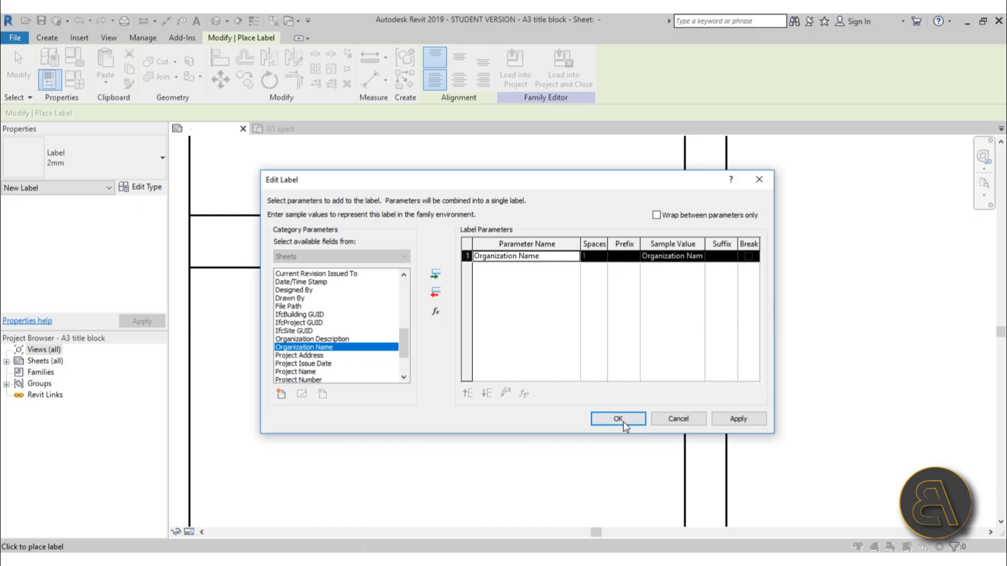
left_click(756, 422)
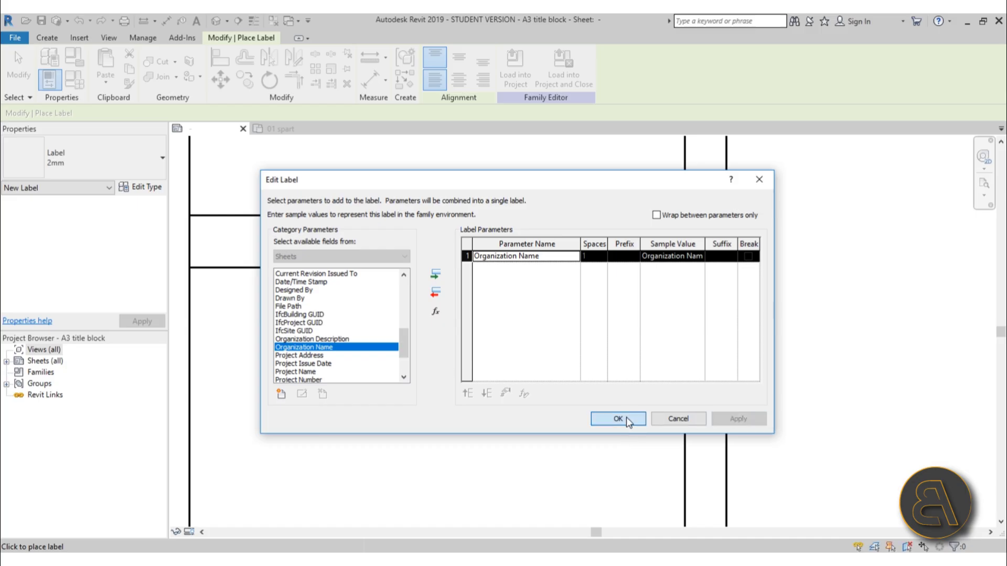
left_click(626, 418)
left_click(18, 67)
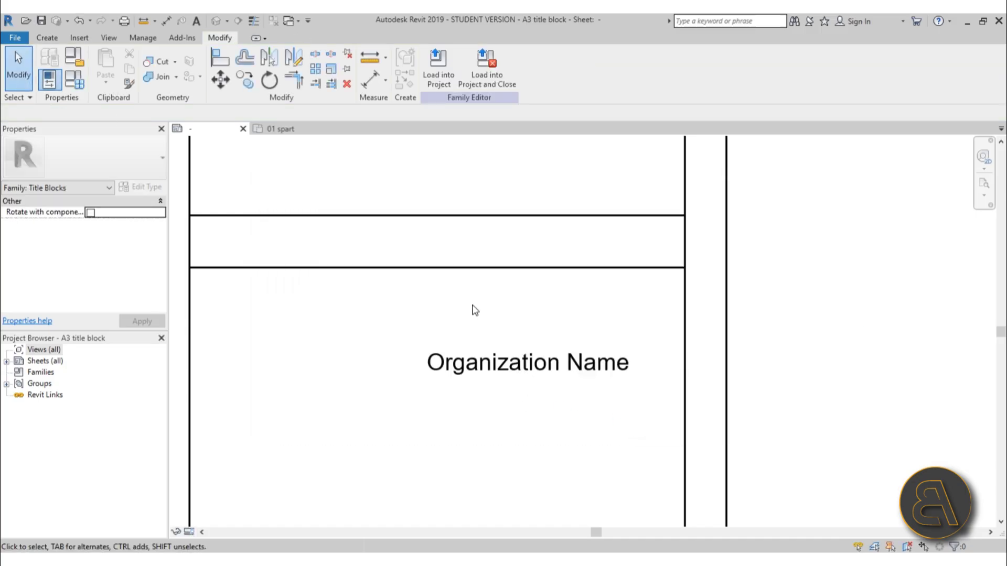
Position the Organization Name label at the end of the new empty row with its horizontal alignment set to Right
left_click_drag(542, 370, 552, 272)
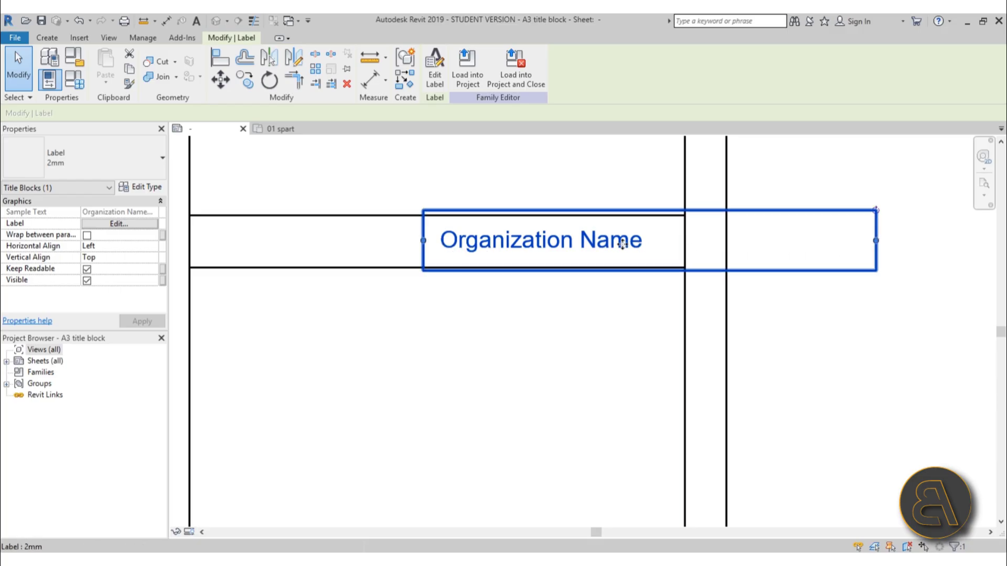
left_click_drag(706, 250, 641, 244)
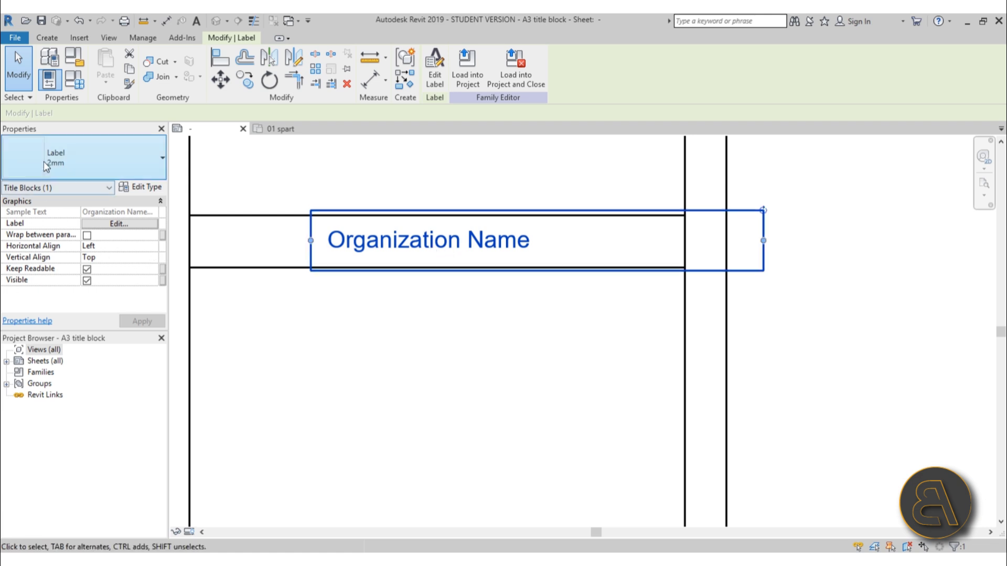
left_click(152, 246)
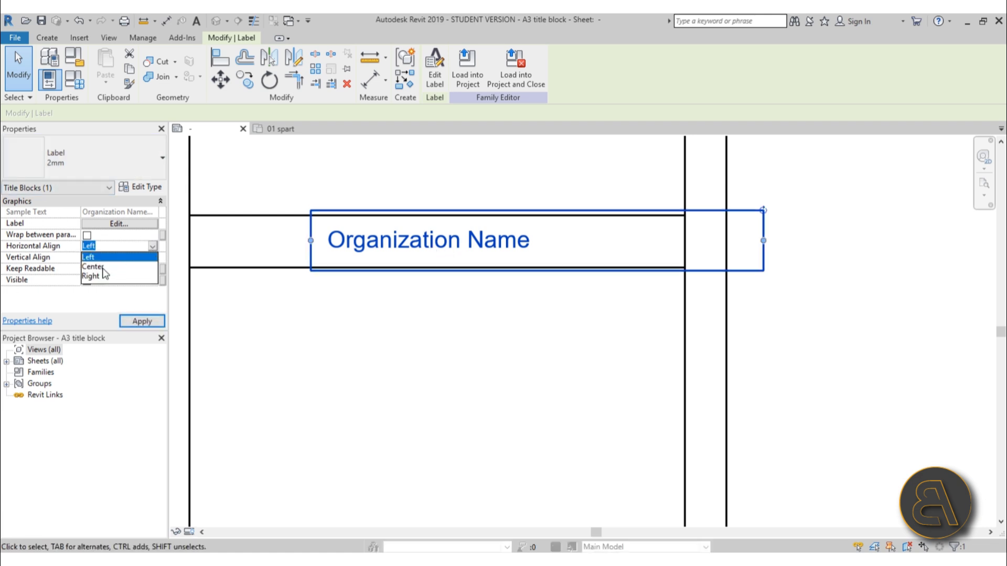
left_click(93, 276)
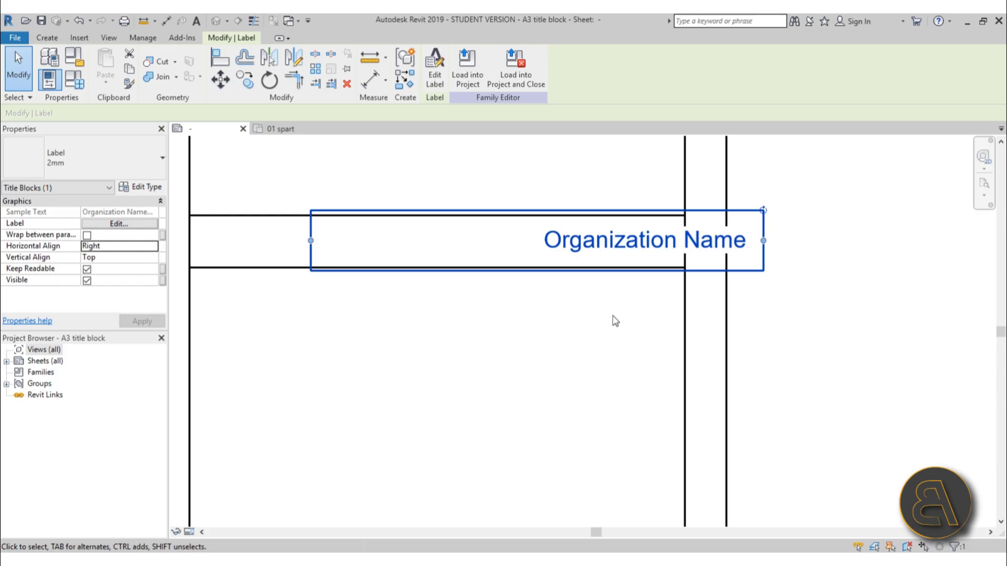
left_click_drag(635, 242, 550, 240)
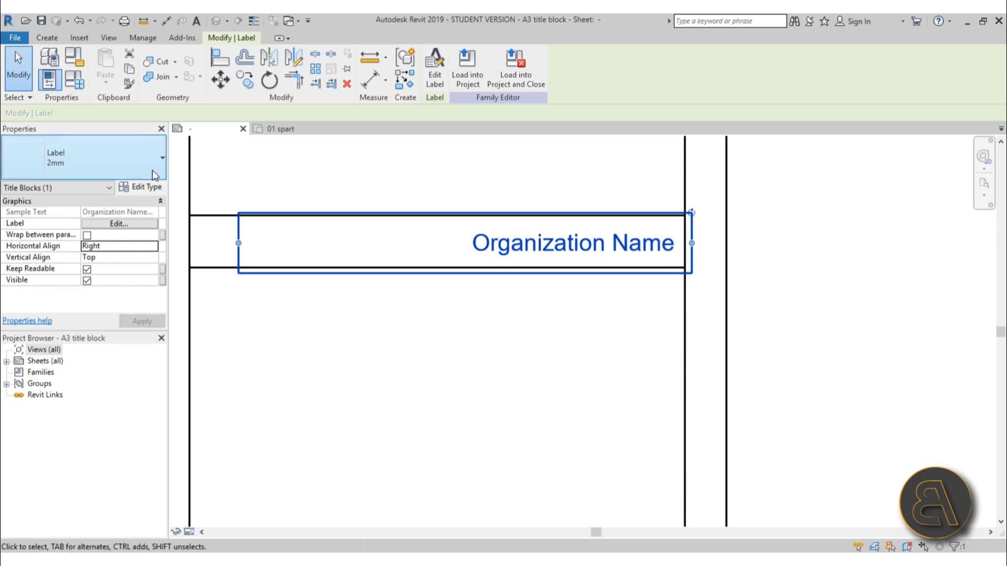
Set the 2mm label type's text font to Century Gothic and make it bold
left_click(150, 189)
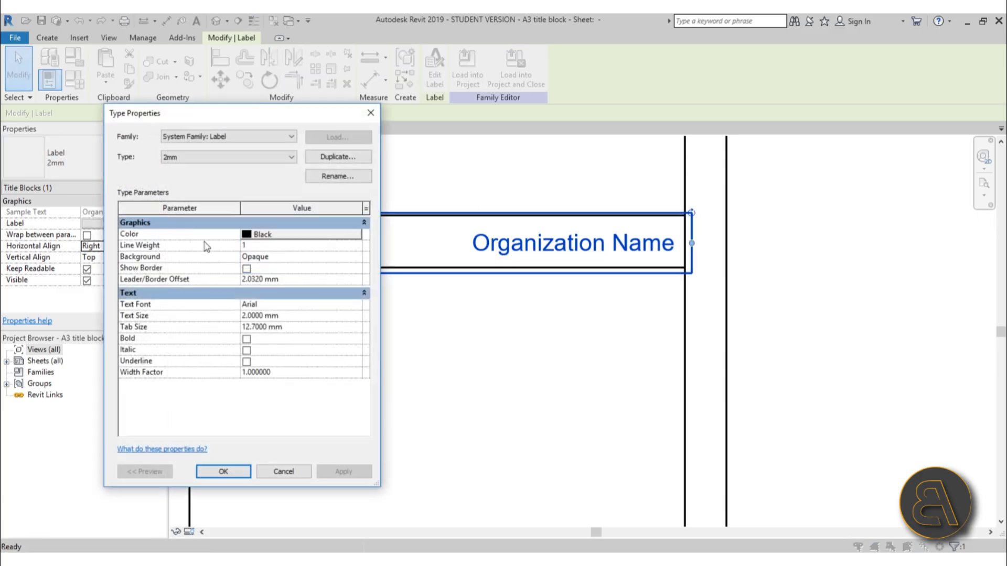
left_click_drag(307, 116, 423, 113)
left_click(402, 154)
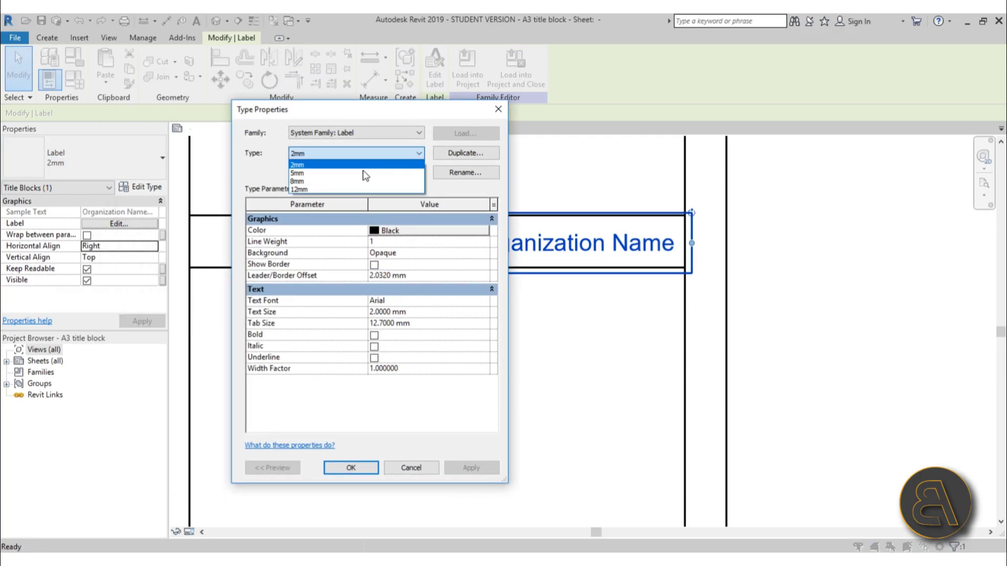
left_click(364, 119)
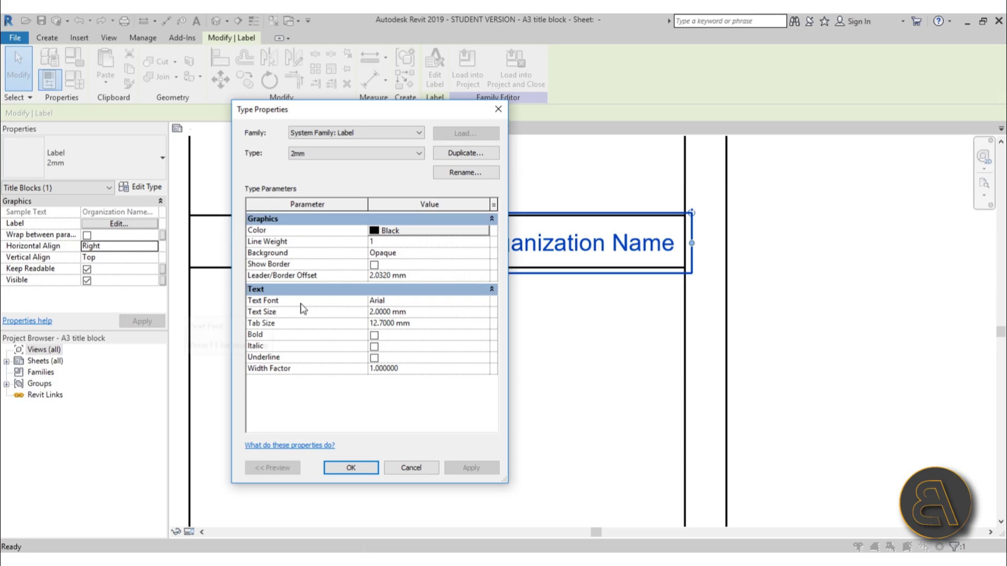
left_click(483, 302)
scroll(458, 342, "down", 10)
scroll(458, 342, "down", 6)
left_click(417, 313)
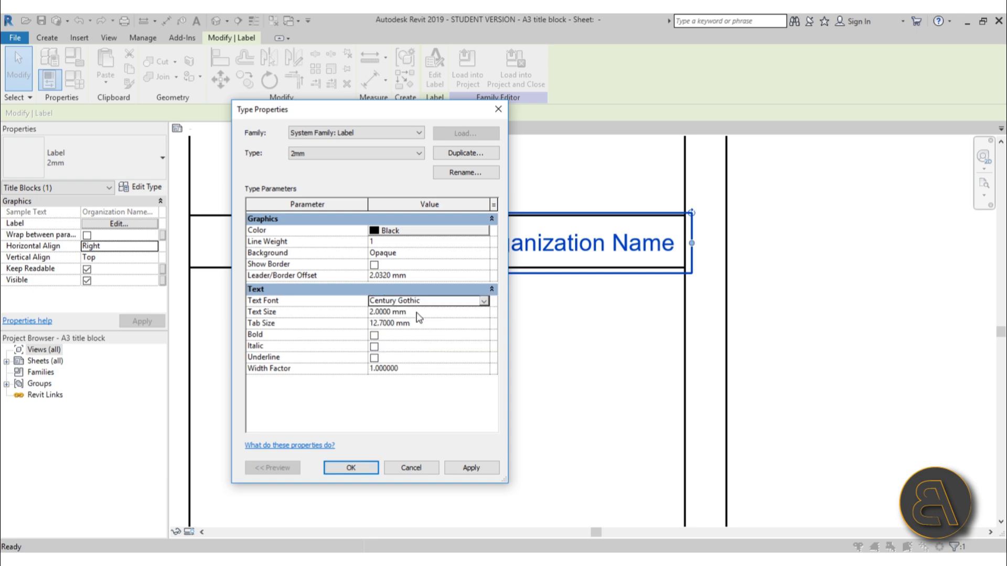
left_click(374, 336)
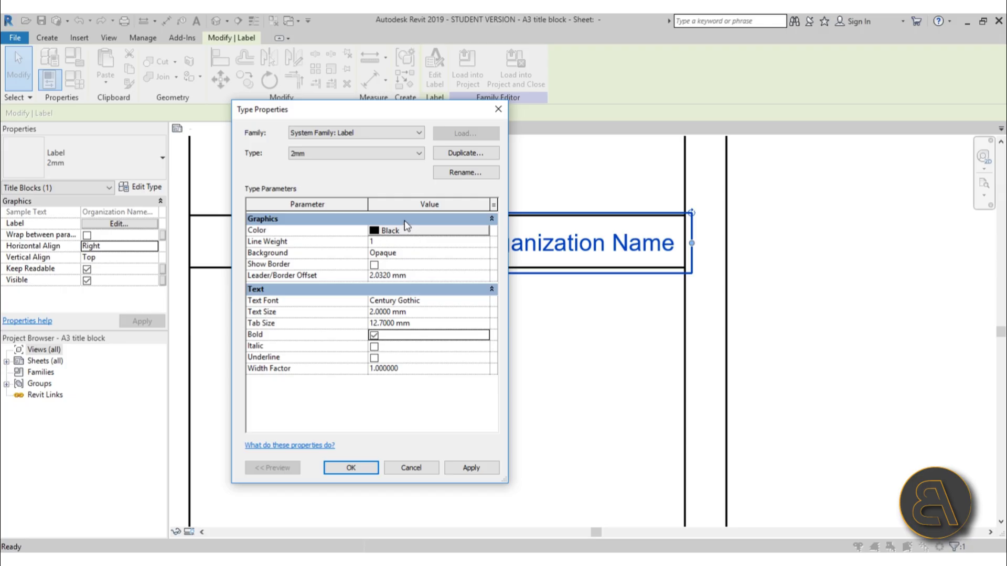
left_click(493, 470)
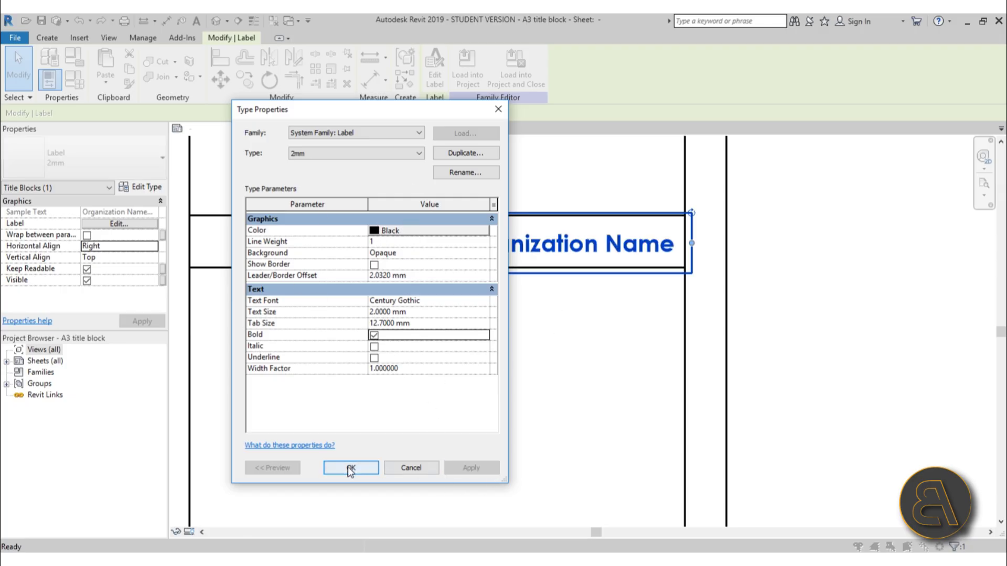
left_click(351, 468)
Nudge the Organization Name label slightly upward so it sits centred in its row
left_click(576, 389)
left_click(522, 252)
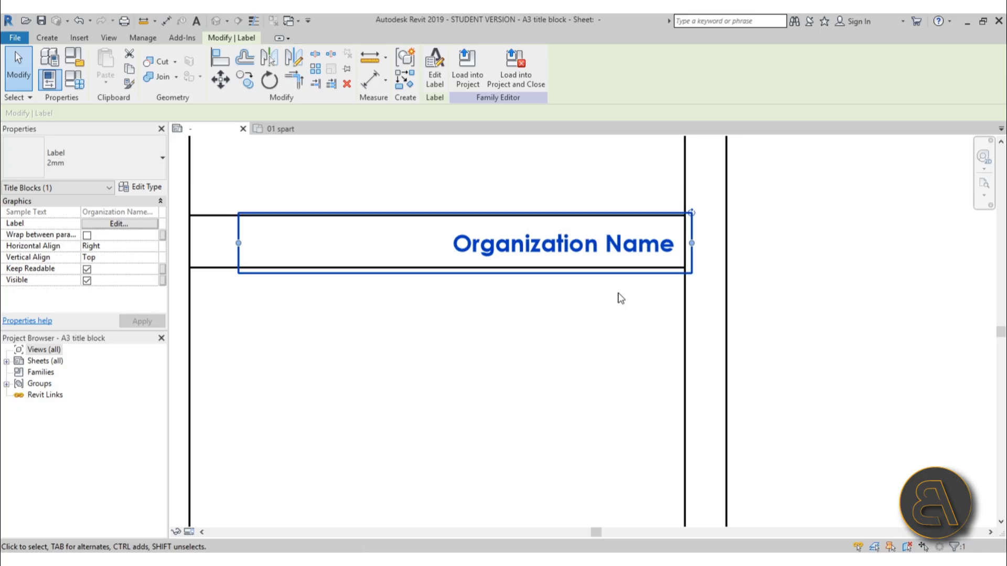
left_click(621, 298)
left_click(539, 242)
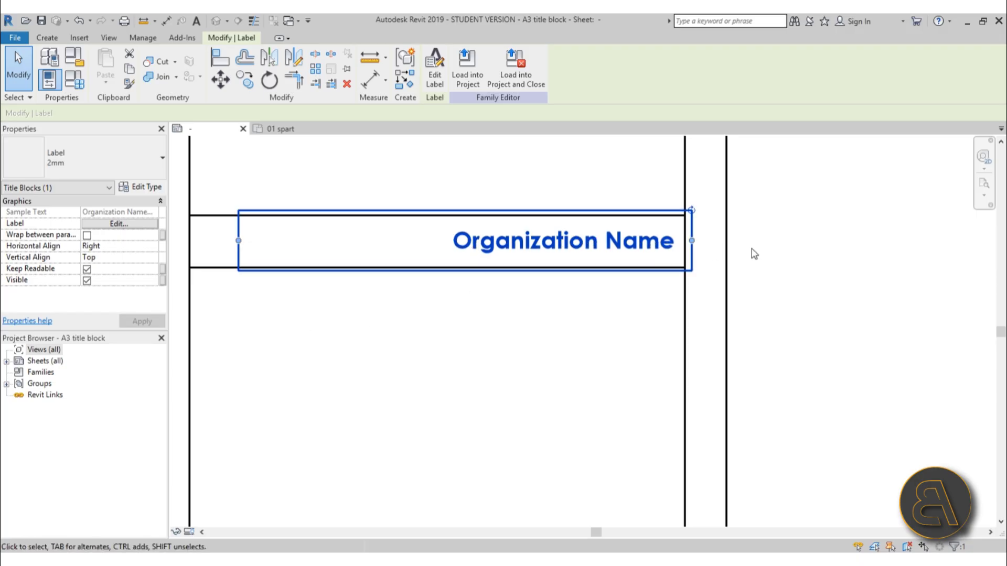
left_click(713, 273)
Place a 2mm text note reading "organization name:" just above the Organization Name row
scroll(712, 274, "down", 4)
middle_click_drag(713, 275, 529, 504)
scroll(418, 402, "up", 4)
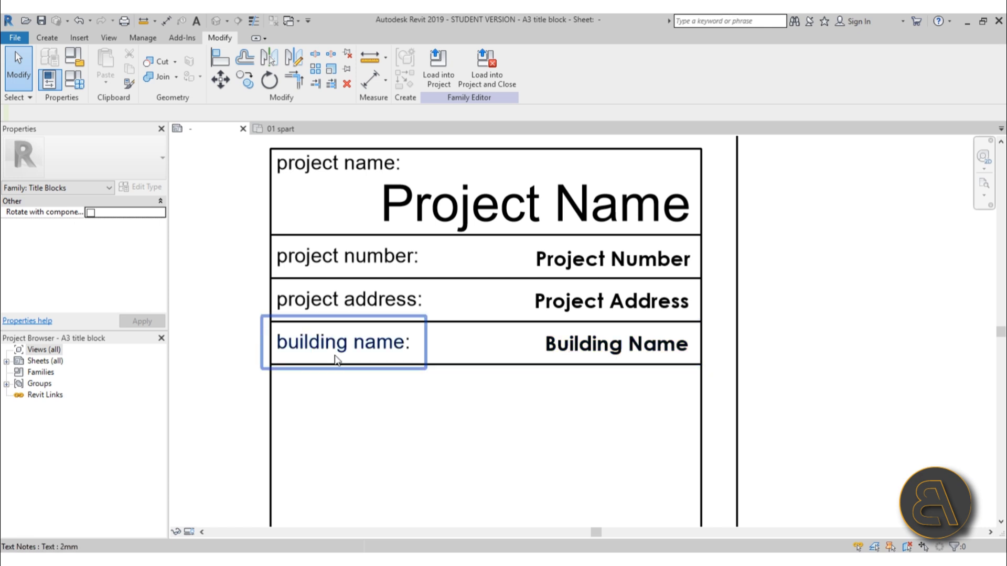
scroll(463, 341, "down", 2)
scroll(546, 308, "down", 1)
scroll(507, 306, "up", 4)
middle_click_drag(509, 314, 520, 298)
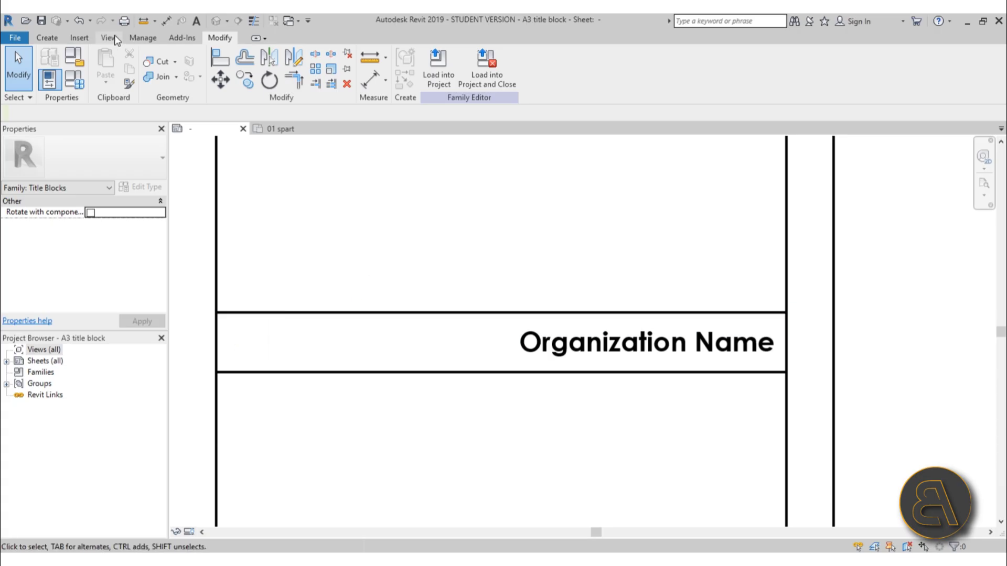
left_click(47, 39)
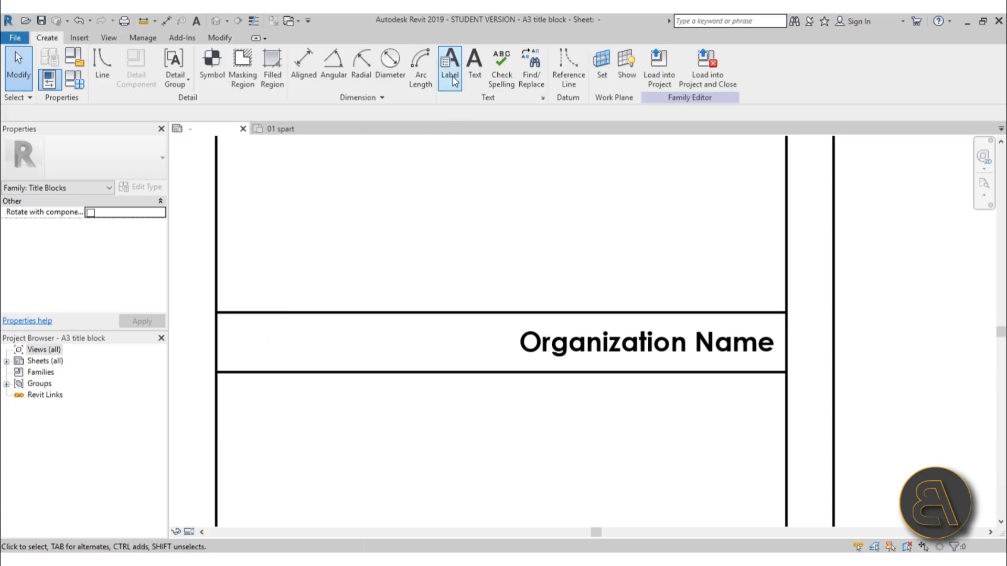
left_click(474, 67)
left_click(266, 270)
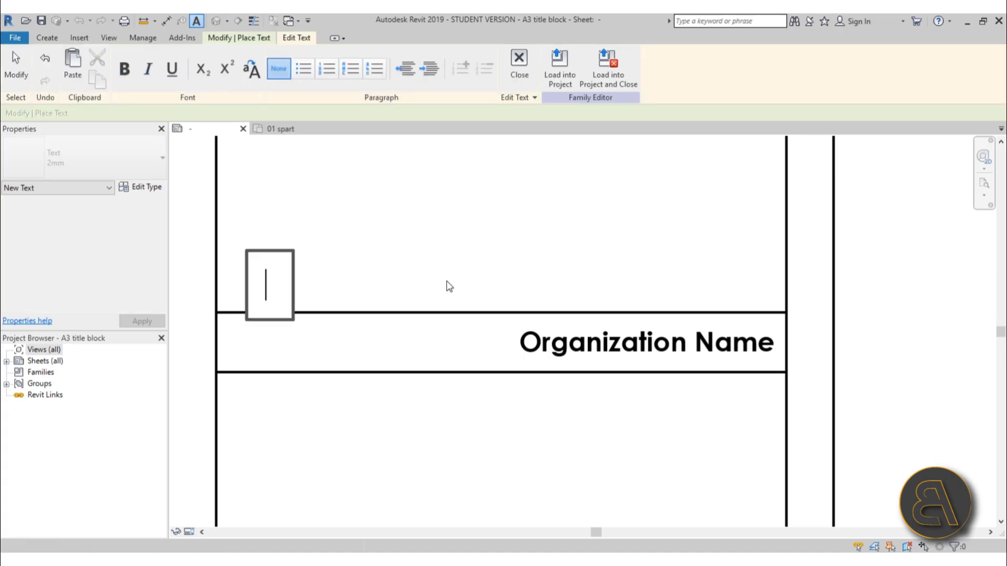
type("or")
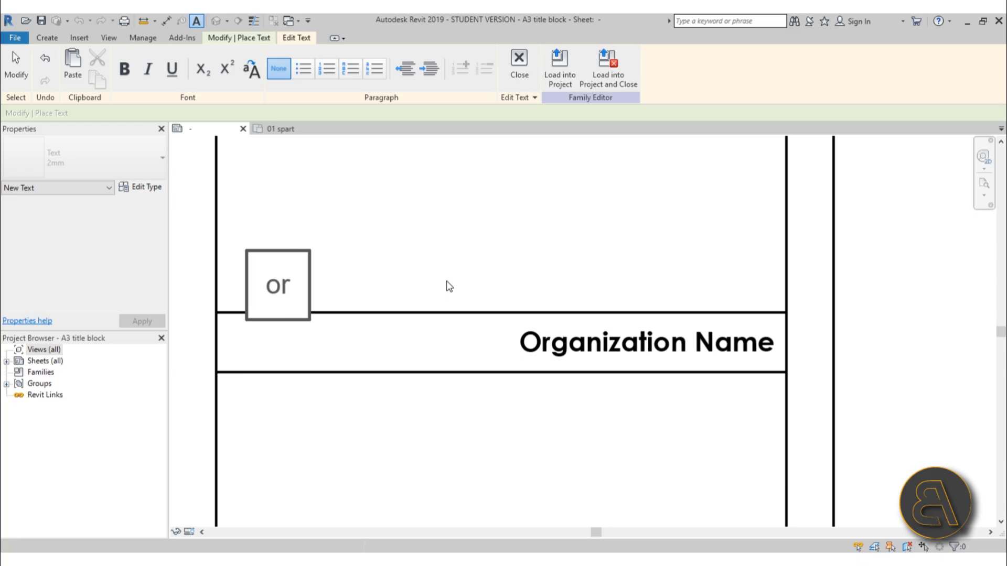
type("ganizati")
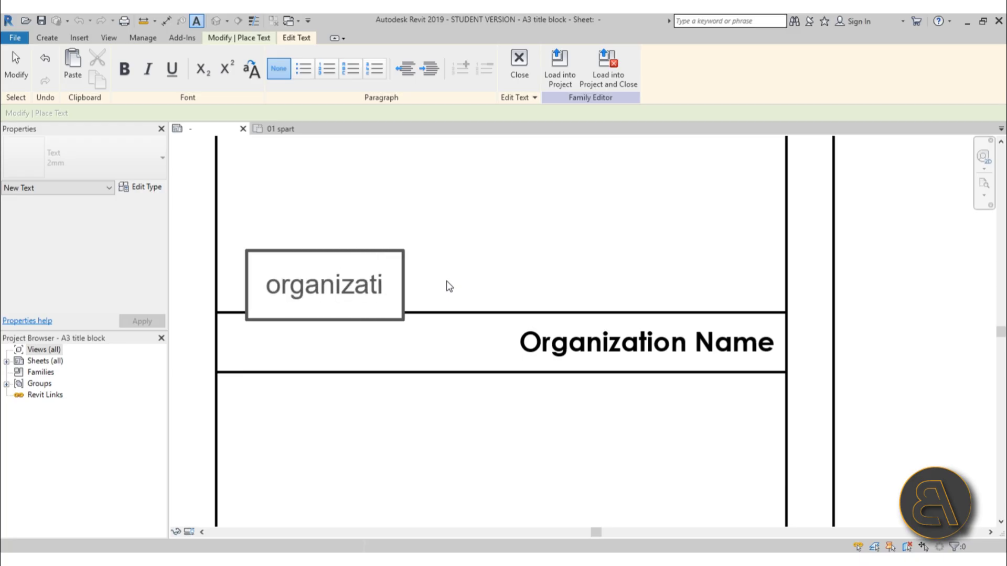
type("on name")
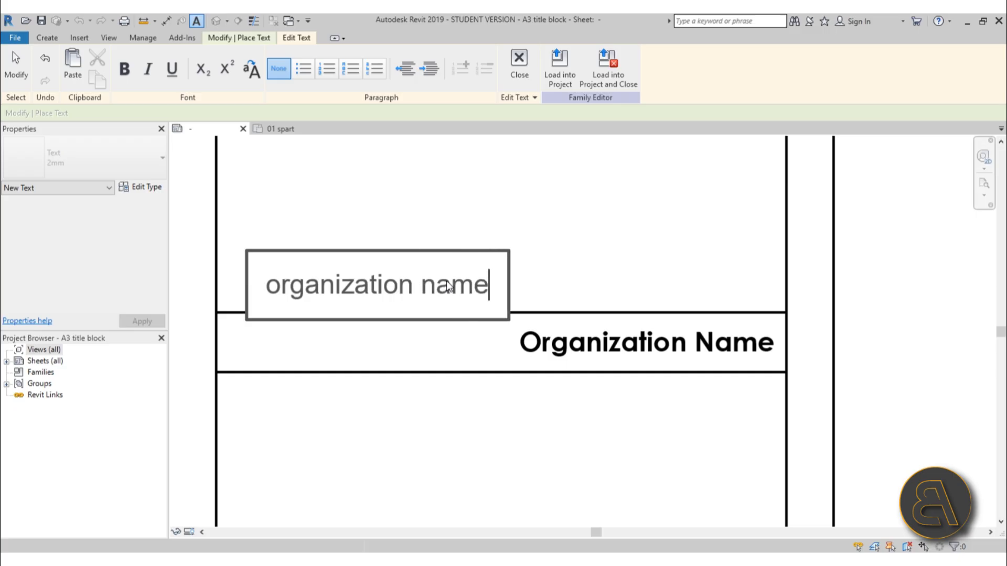
type(":")
left_click(378, 205)
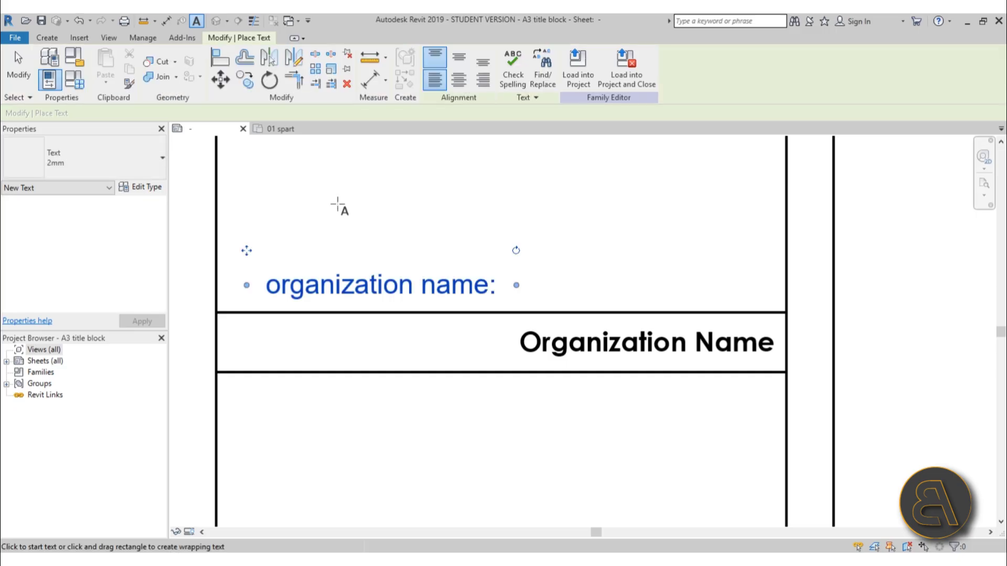
Move the "organization name:" text into the start of the row, level with the Organization Name label
left_click(6, 83)
left_click_drag(322, 294, 288, 350, "ctrl")
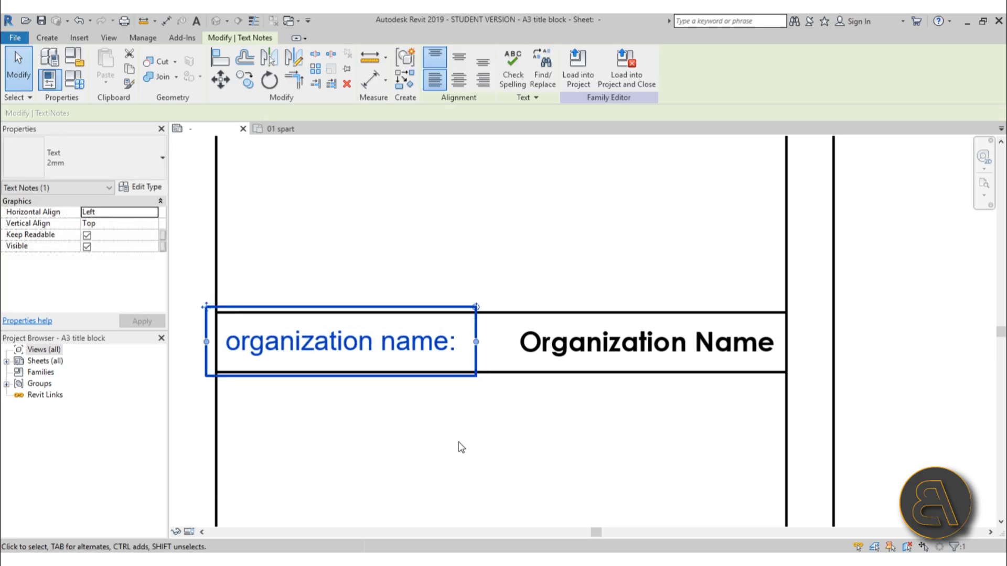
left_click(463, 443)
scroll(463, 440, "down", 3)
middle_click_drag(485, 342, 496, 237)
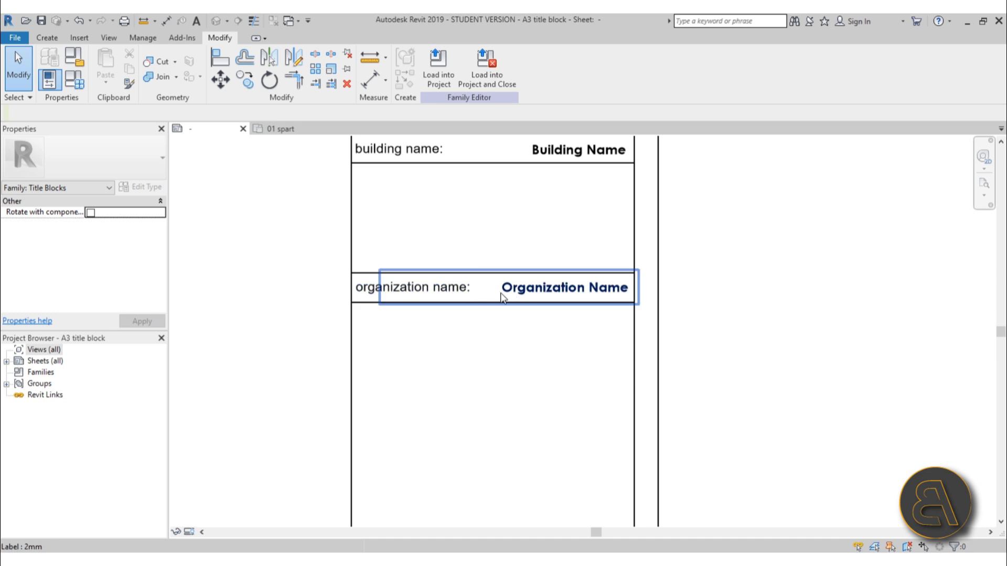
Delete the whole organization name row, including its two lines, text and label
scroll(590, 297, "down", 3)
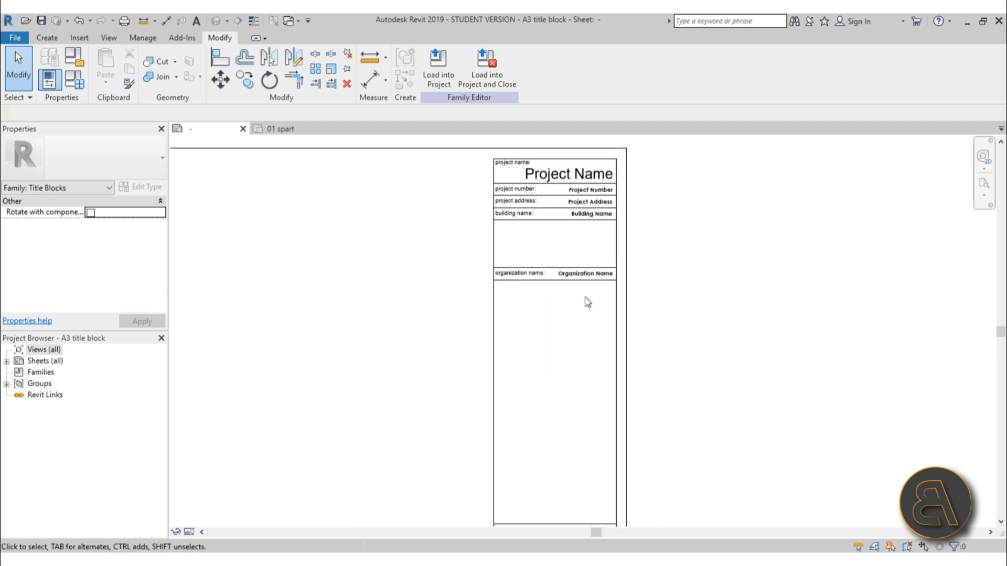
scroll(587, 301, "up", 3)
left_click_drag(598, 310, 463, 234)
key("Delete")
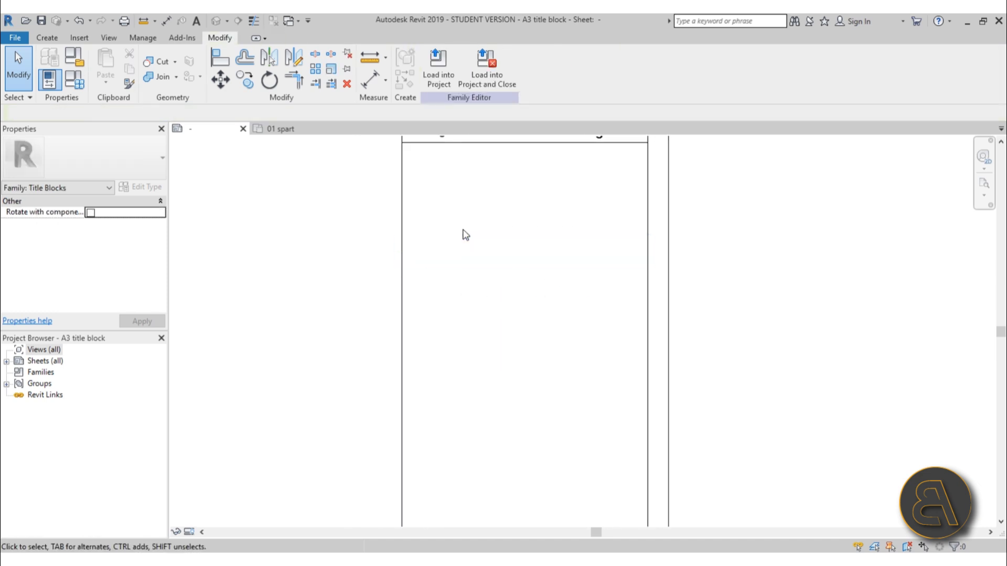
Examine the project name, number, address and building name rows at the head of the title block
scroll(497, 236, "down", 3)
middle_click_drag(486, 272, 522, 248)
middle_click_drag(402, 355, 425, 333)
scroll(684, 297, "down", 1)
middle_click_drag(677, 296, 542, 261)
scroll(585, 214, "up", 2)
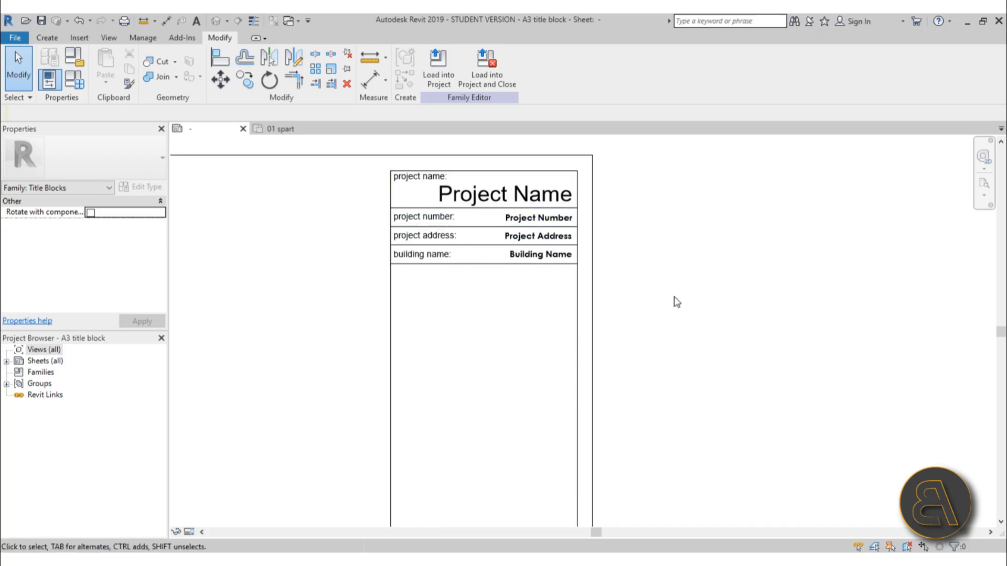
scroll(697, 360, "down", 3)
mouse_move(668, 362)
middle_mouse_down()
mouse_move(546, 178)
mouse_move(661, 395)
mouse_move(556, 205)
middle_mouse_up()
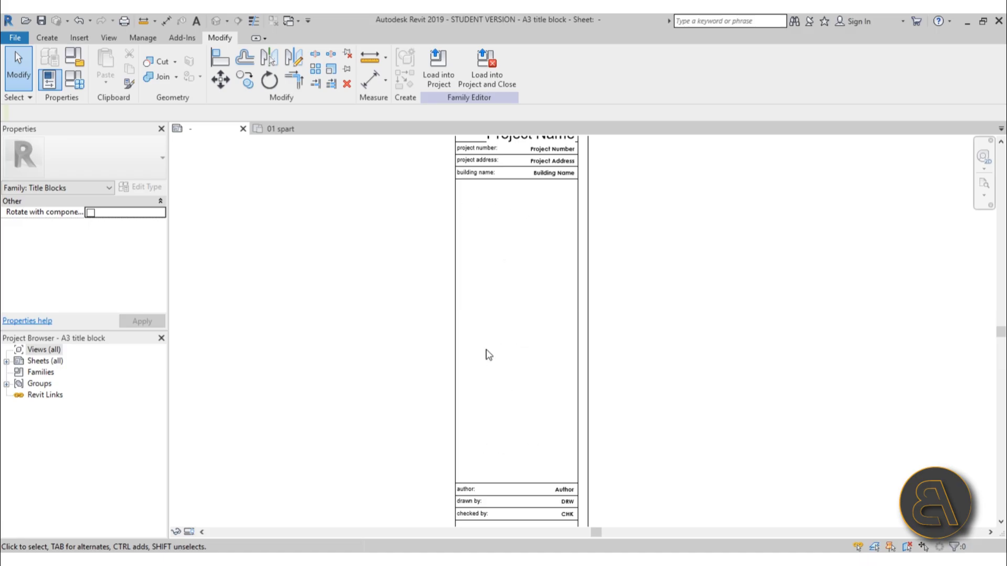
Examine the author, drawn by, checked by, scale and sheet rows, and the circle beneath them in the rounded corner
middle_click_drag(498, 322, 493, 283)
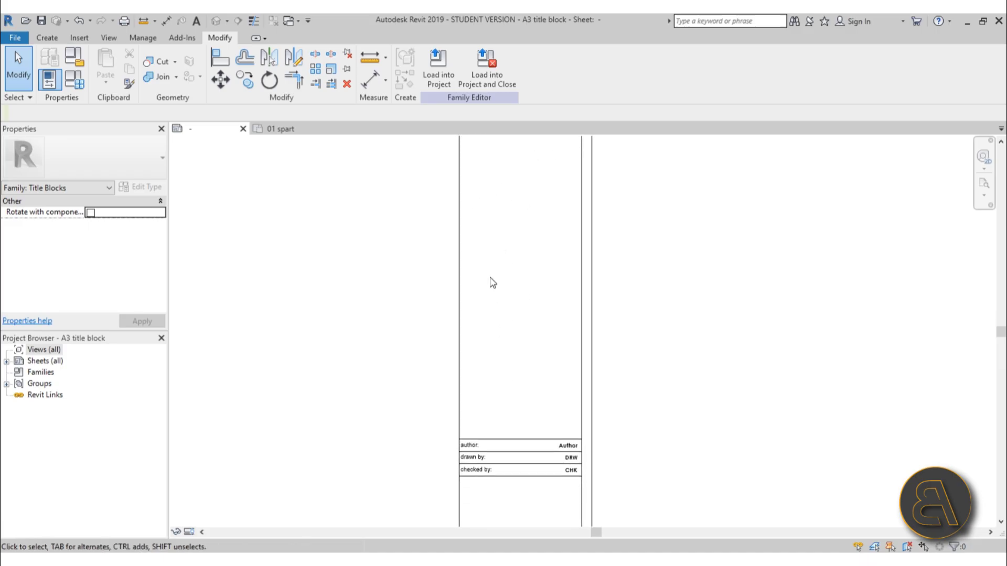
middle_click_drag(495, 389, 509, 292)
scroll(522, 360, "up", 3)
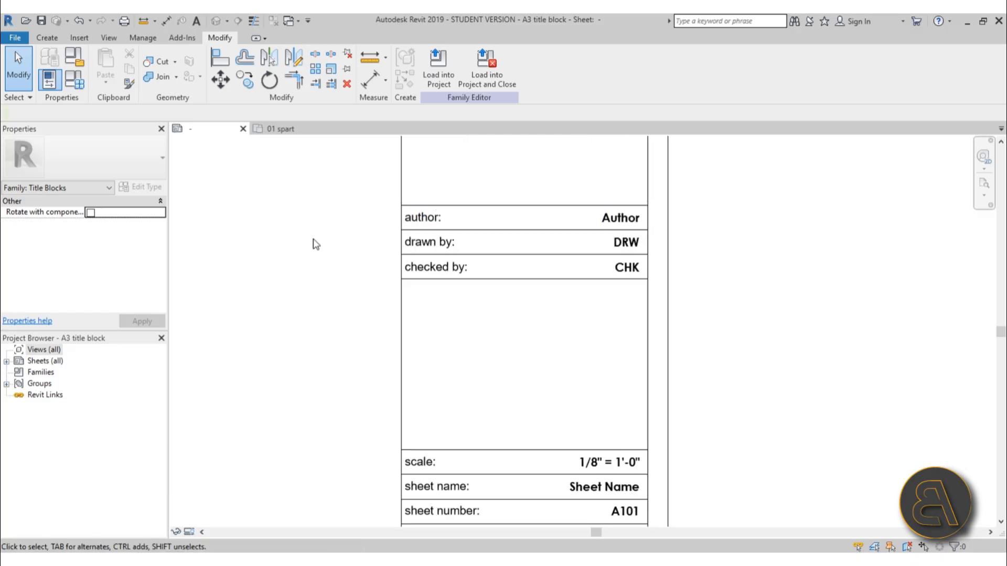
scroll(591, 321, "down", 1)
middle_click_drag(591, 321, 561, 268)
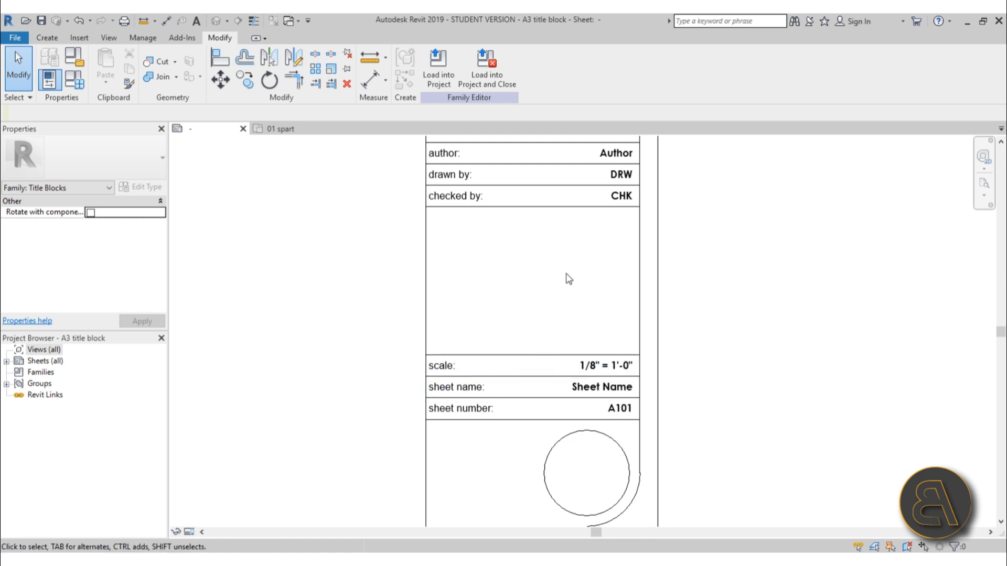
middle_click_drag(562, 297, 561, 276)
scroll(550, 325, "up", 2)
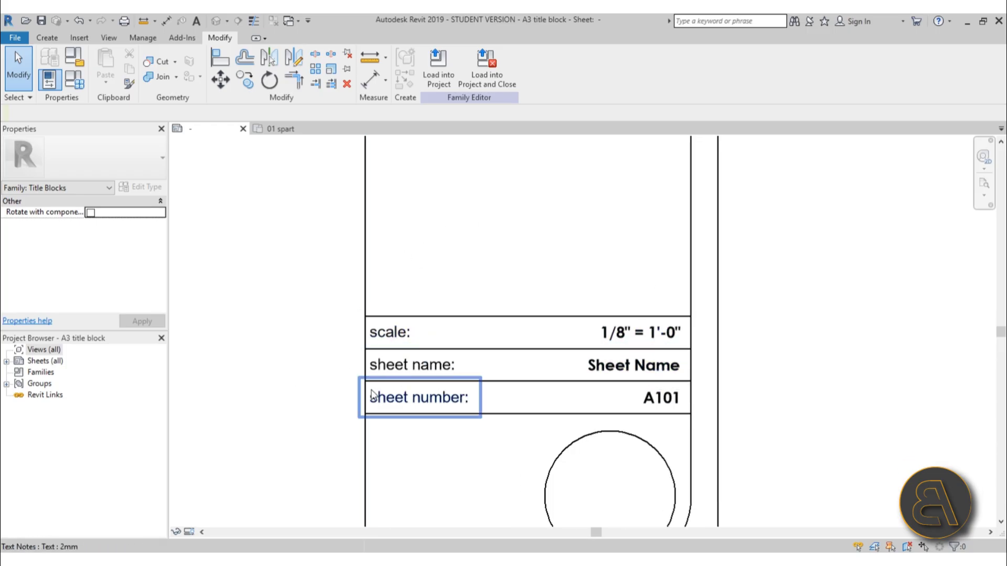
middle_click_drag(578, 460, 628, 336)
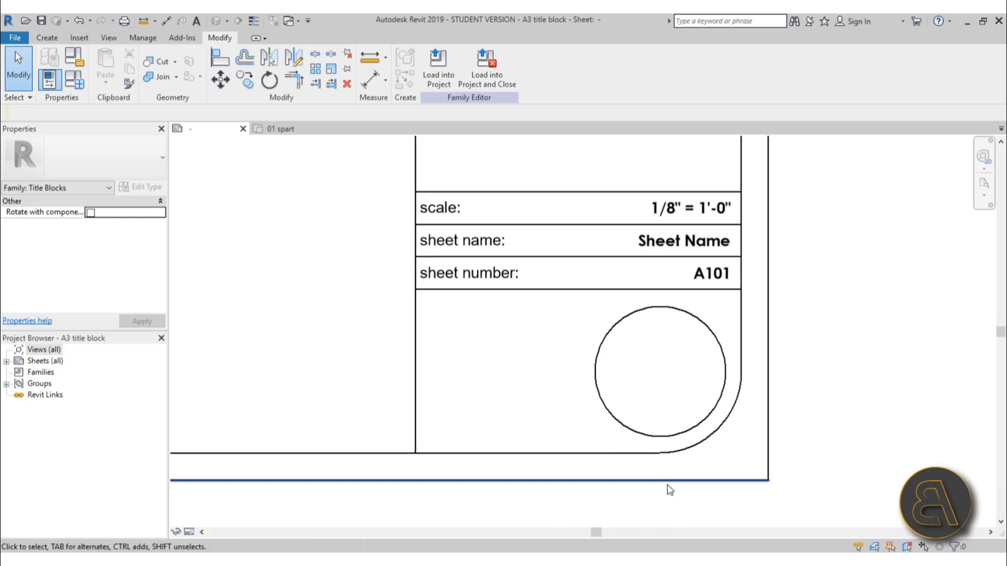
left_click(625, 423)
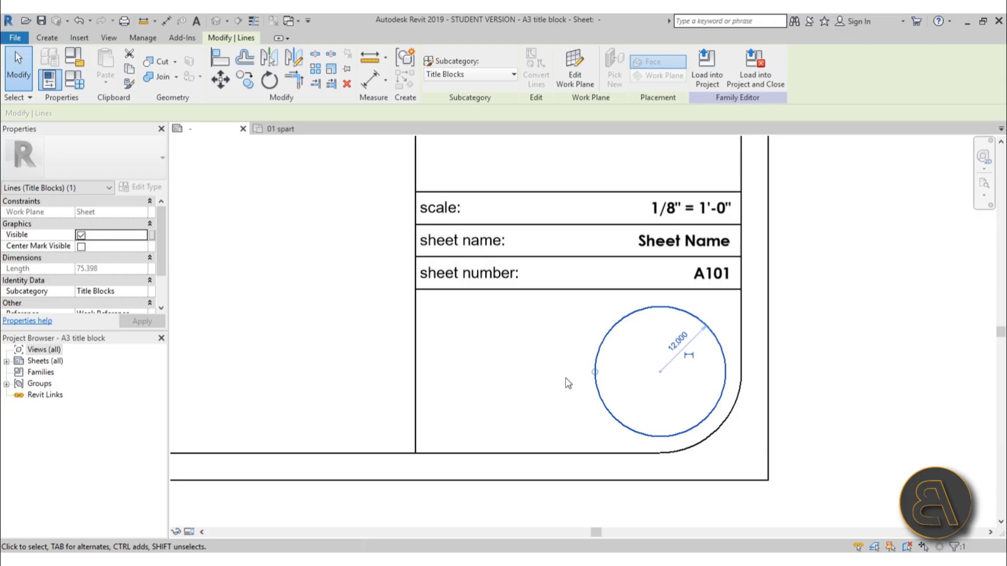
left_click(546, 373)
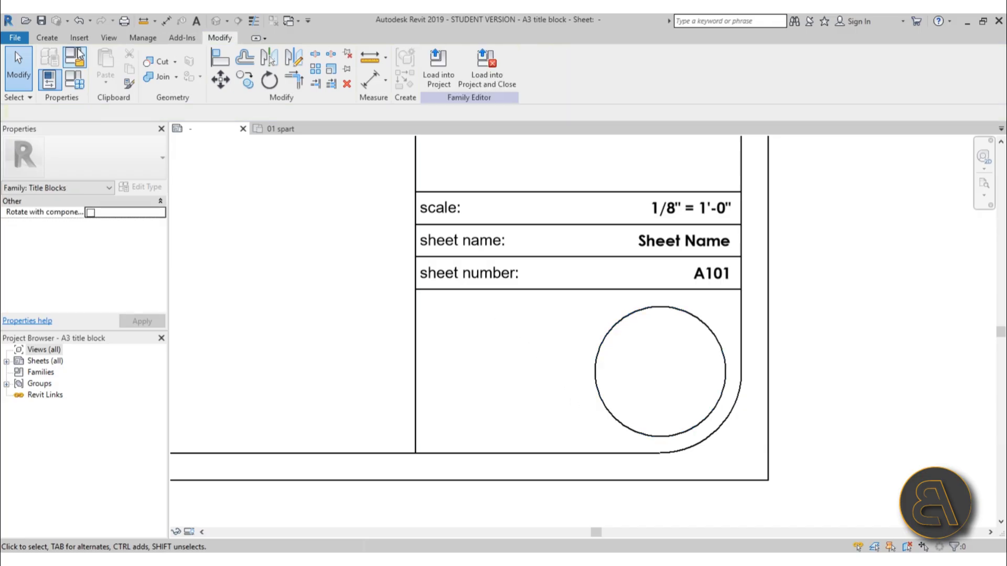
Import the logo image Untitled-1.jpg from the Desktop and place it at the circle in the title block's corner
left_click(49, 37)
left_click(79, 37)
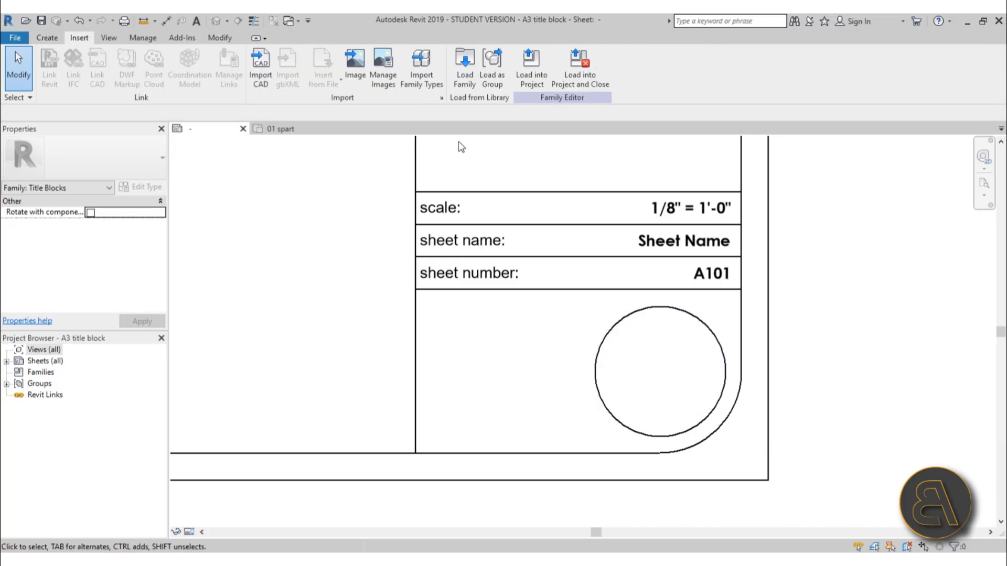
left_click(355, 62)
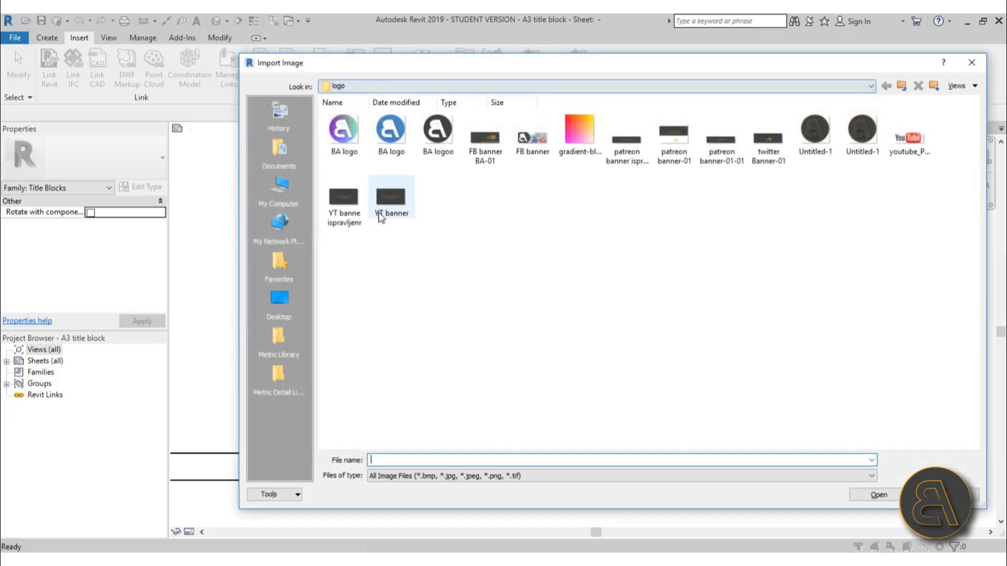
left_click(286, 303)
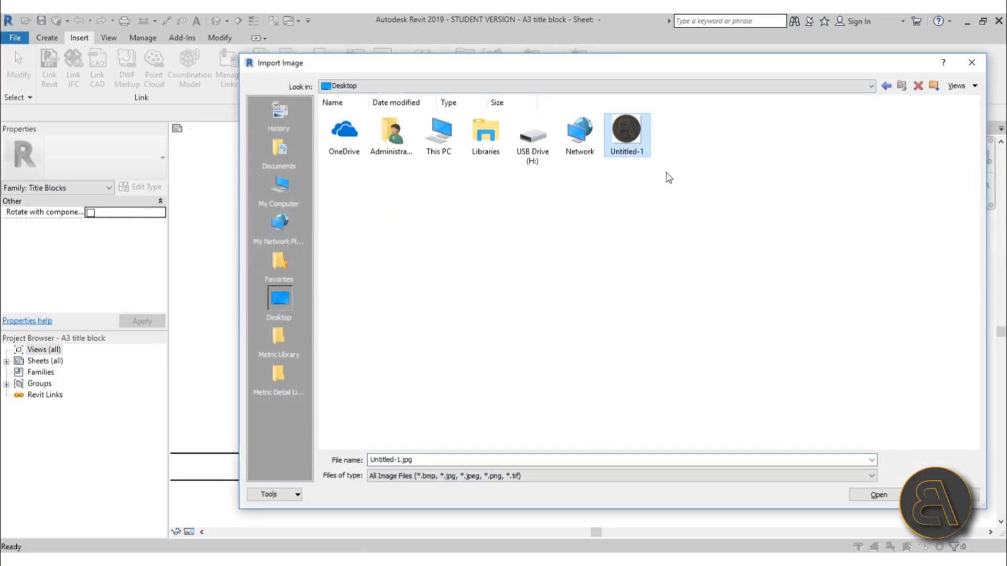
left_click(880, 494)
left_click(650, 365)
scroll(607, 309, "down", 5)
scroll(625, 220, "up", 3)
Scale the logo image proportionally to a width of about 26 and move it over the circle in the title block's corner
left_click_drag(690, 181, 517, 348)
scroll(451, 492, "down", 2)
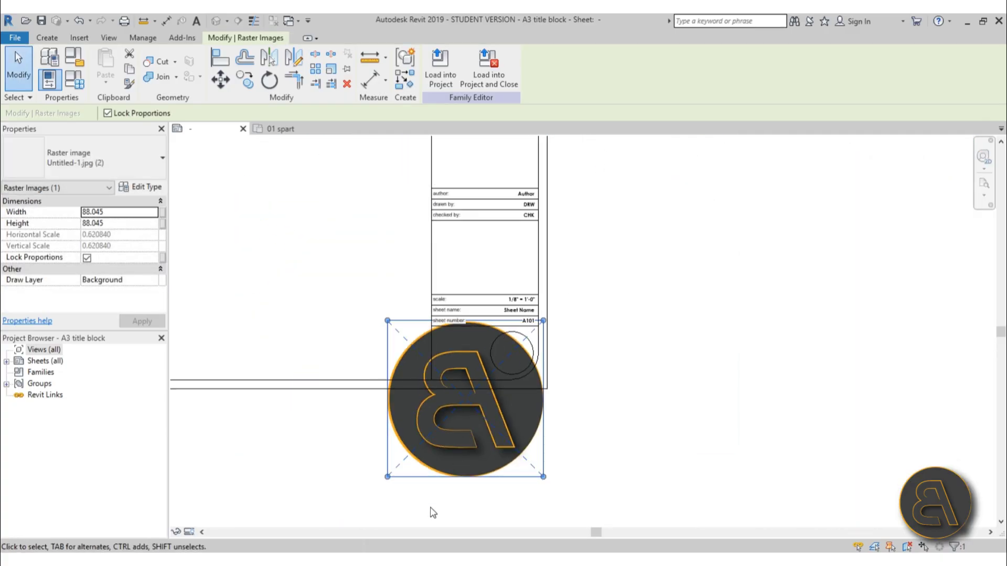
left_click_drag(388, 477, 497, 367)
scroll(519, 350, "up", 3)
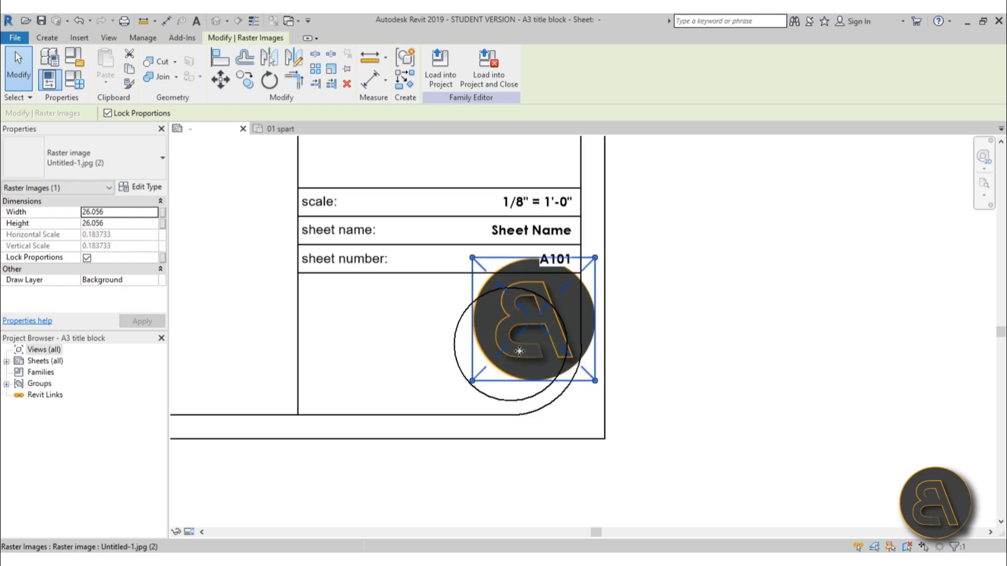
scroll(556, 357, "up", 3)
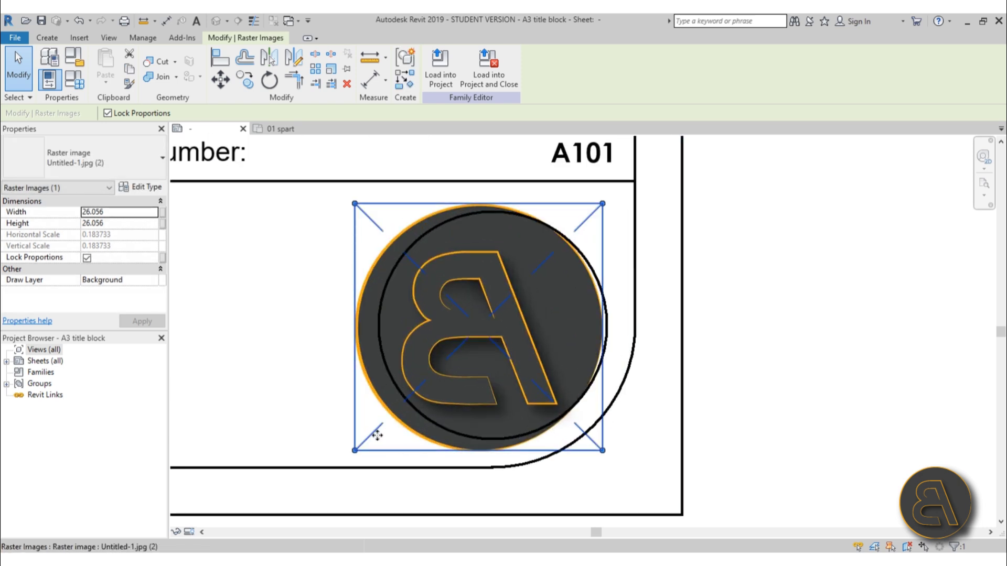
Reduce the logo image to a width of about 24.2 and nudge it down and right onto the circle
left_click_drag(355, 449, 372, 434)
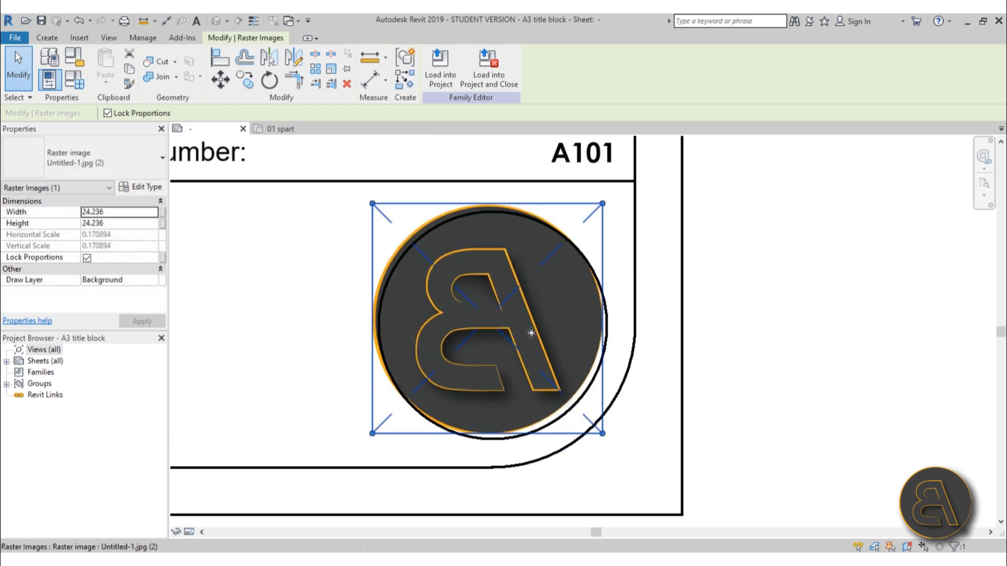
key("Down")
key("Right")
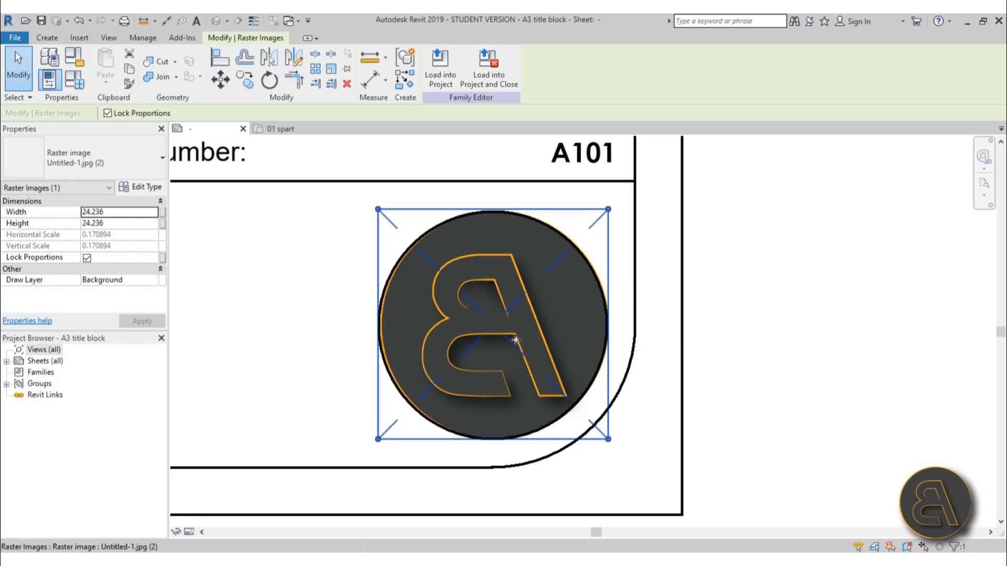
left_click(722, 299)
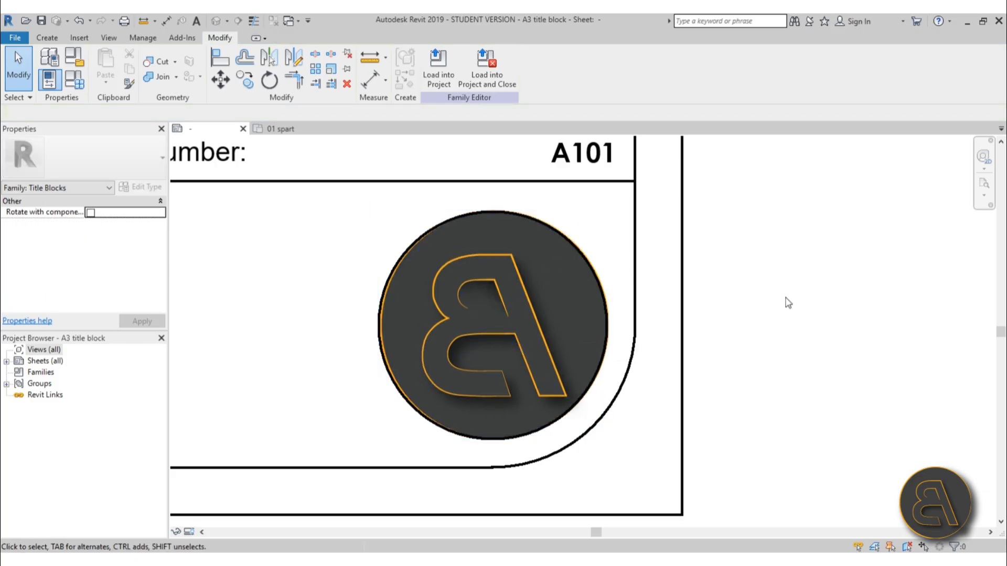
Delete the circle line drawn around the logo image
left_click(529, 221)
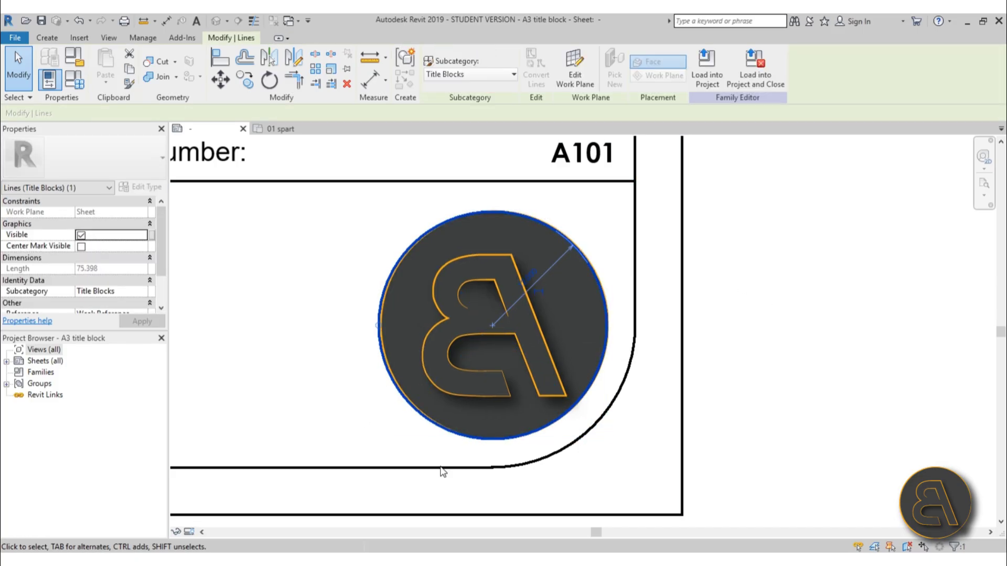
left_click(245, 352)
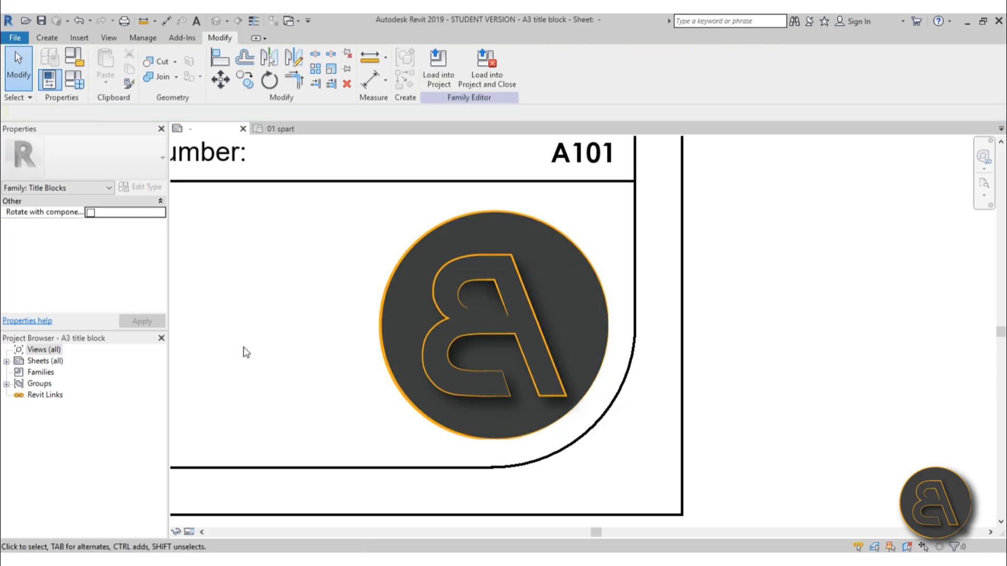
scroll(629, 430, "down", 3)
scroll(767, 361, "down", 2)
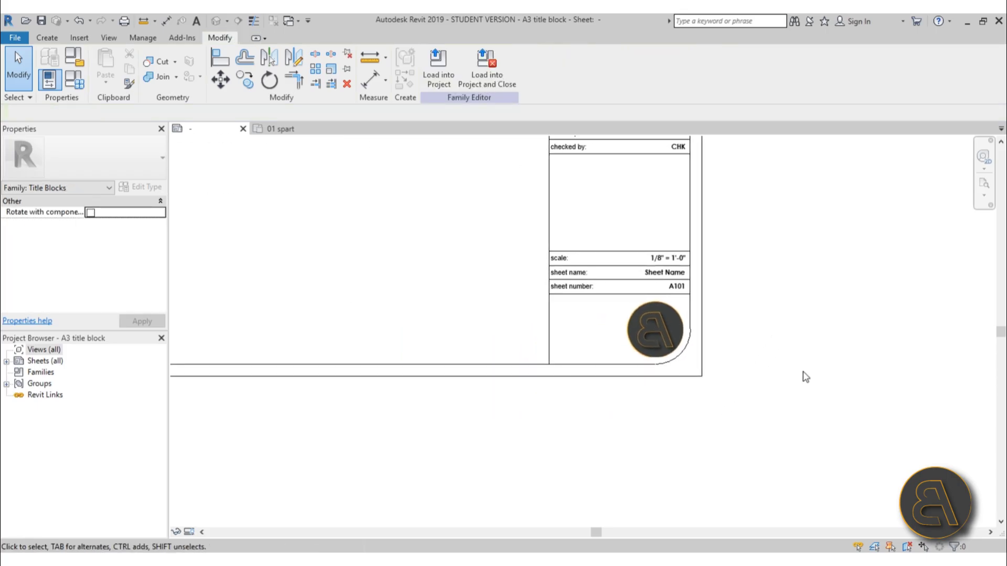
Load the A3 title block family into the project "printing from revit"
scroll(785, 326, "down", 2)
middle_click_drag(785, 326, 735, 434)
middle_click_drag(636, 243, 612, 364)
scroll(704, 315, "down", 1)
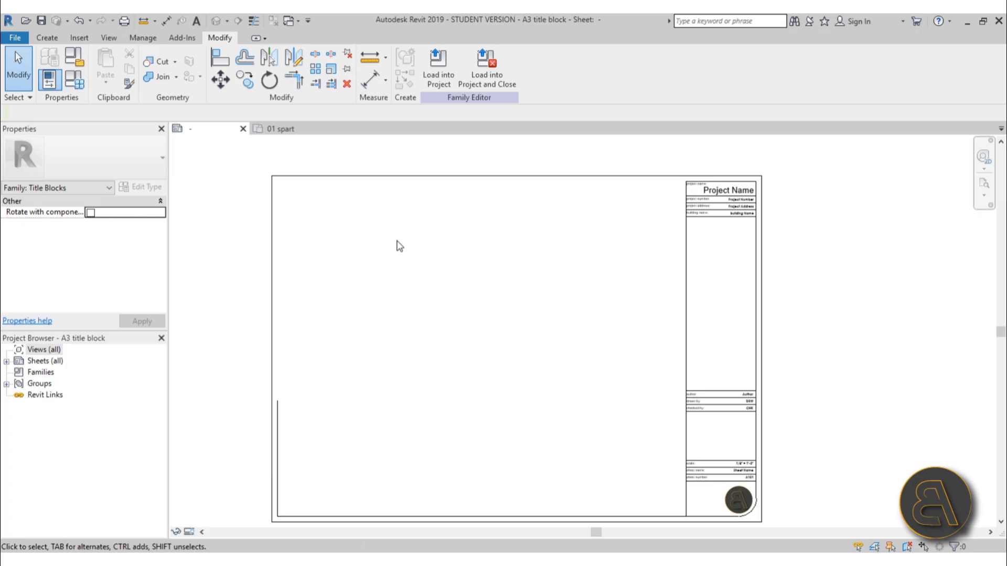
left_click(300, 132)
scroll(388, 310, "down", 2)
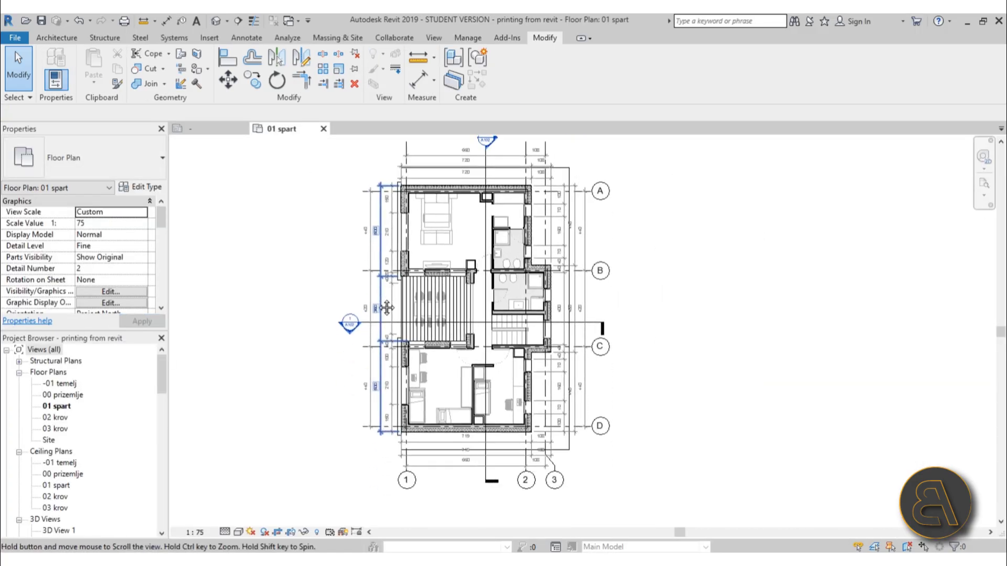
left_click(230, 133)
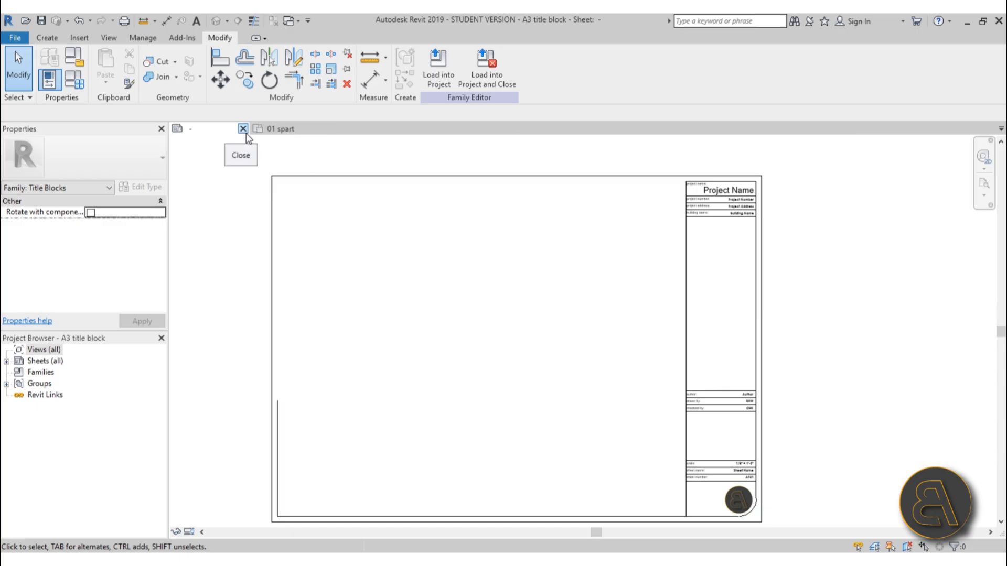
left_click(446, 82)
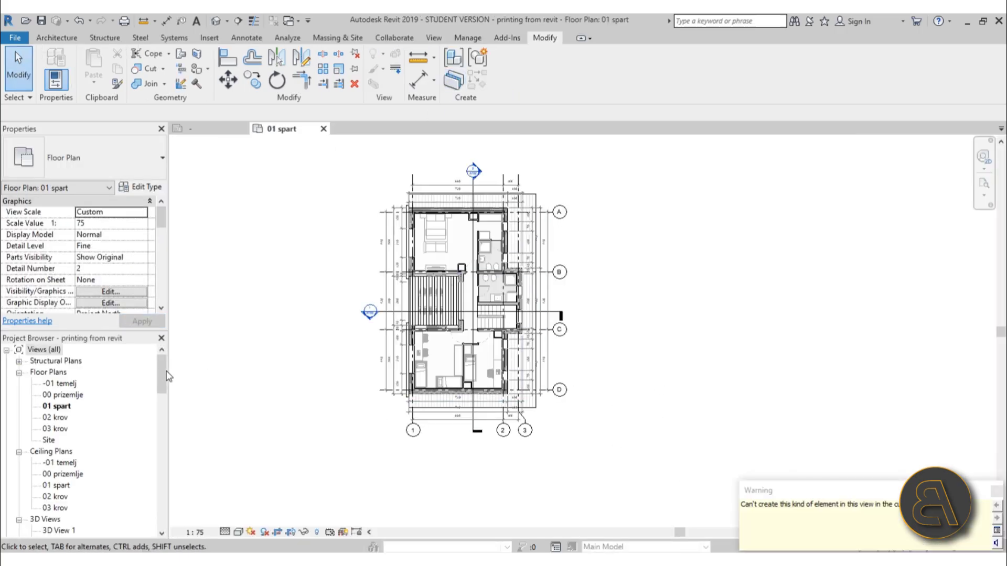
Open sheet A101 and delete the 00 prizemlje viewport from it
scroll(53, 401, "down", 5)
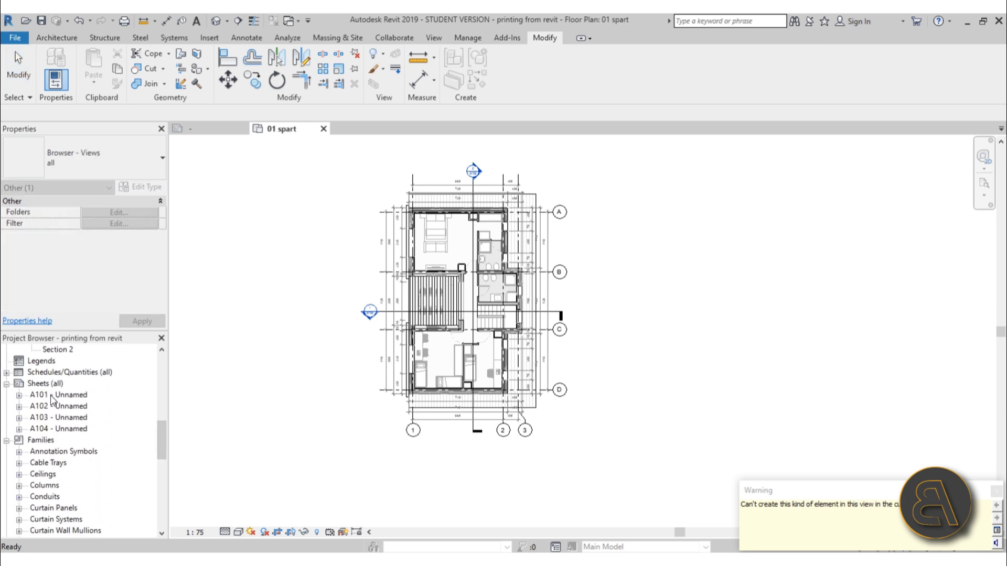
double_click(52, 396)
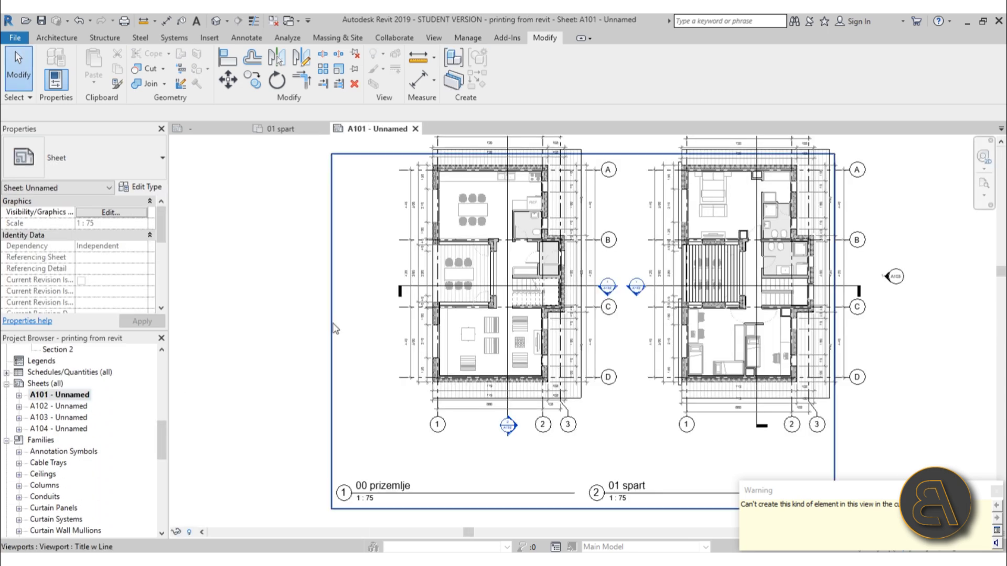
scroll(363, 268, "down", 2)
left_click(587, 258)
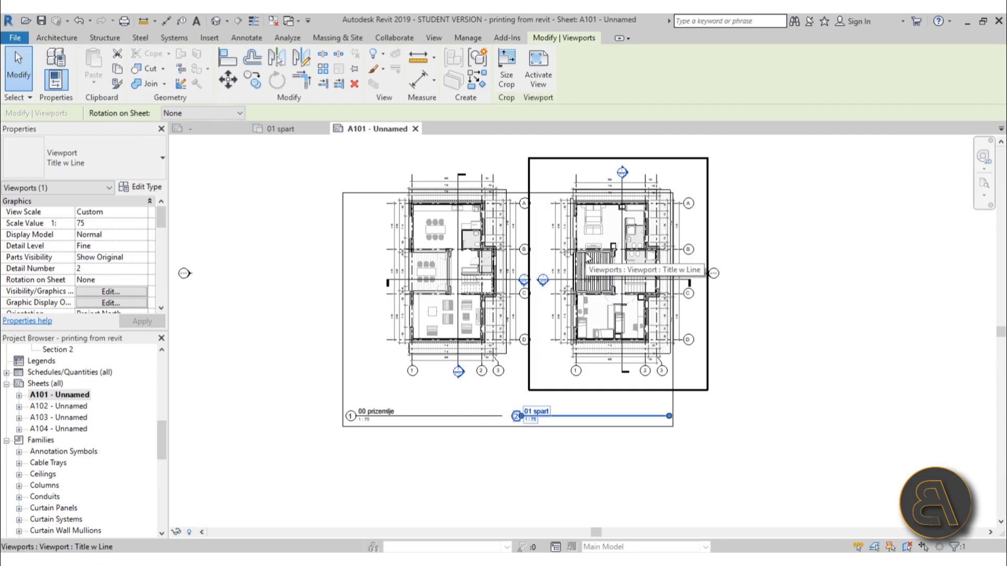
left_click(465, 282)
key("Delete")
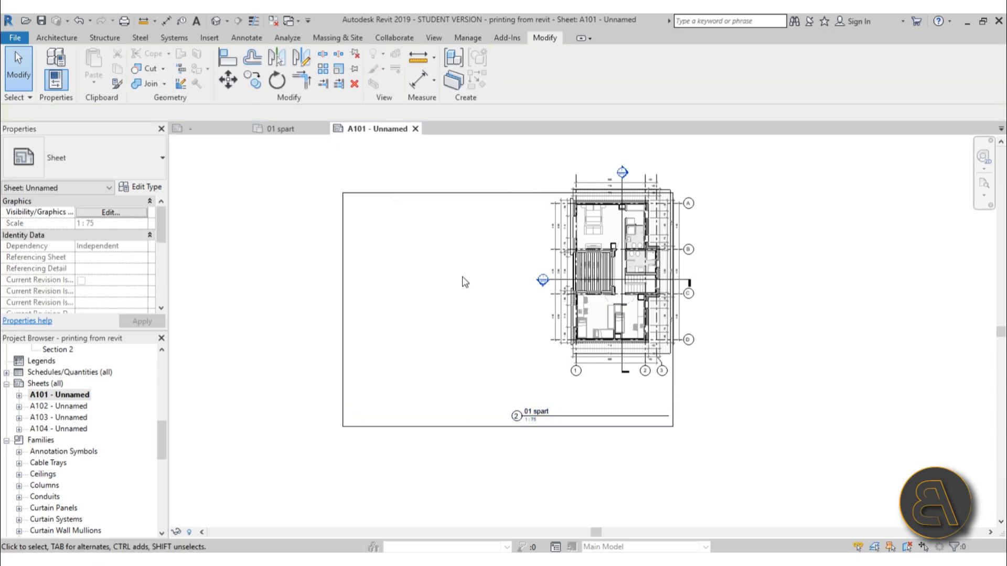
Move the 01 spart viewport to the middle of the sheet and place its title directly under the plan
left_click_drag(608, 287, 478, 321)
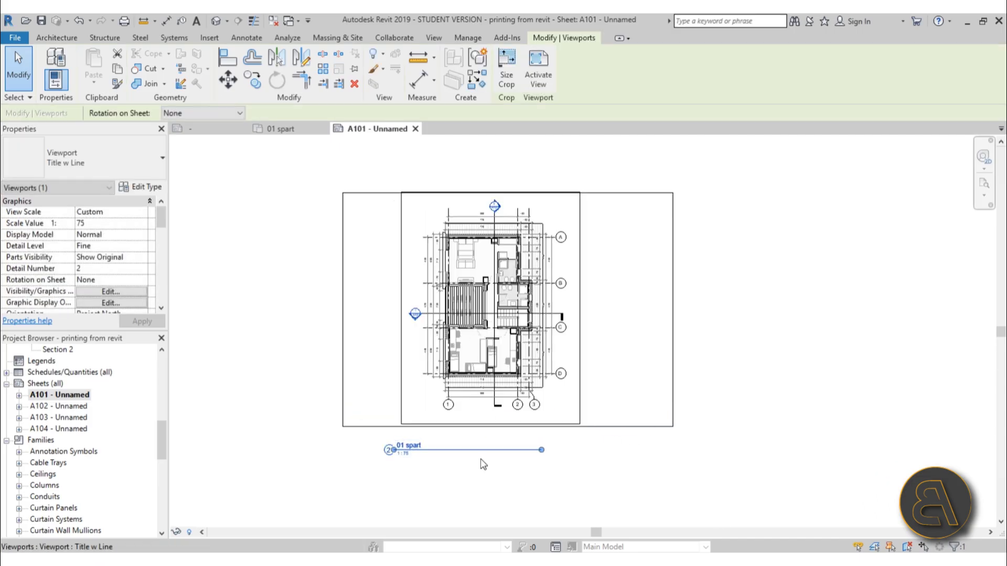
scroll(474, 483, "up", 1)
left_click(472, 486)
left_click_drag(452, 445, 469, 403)
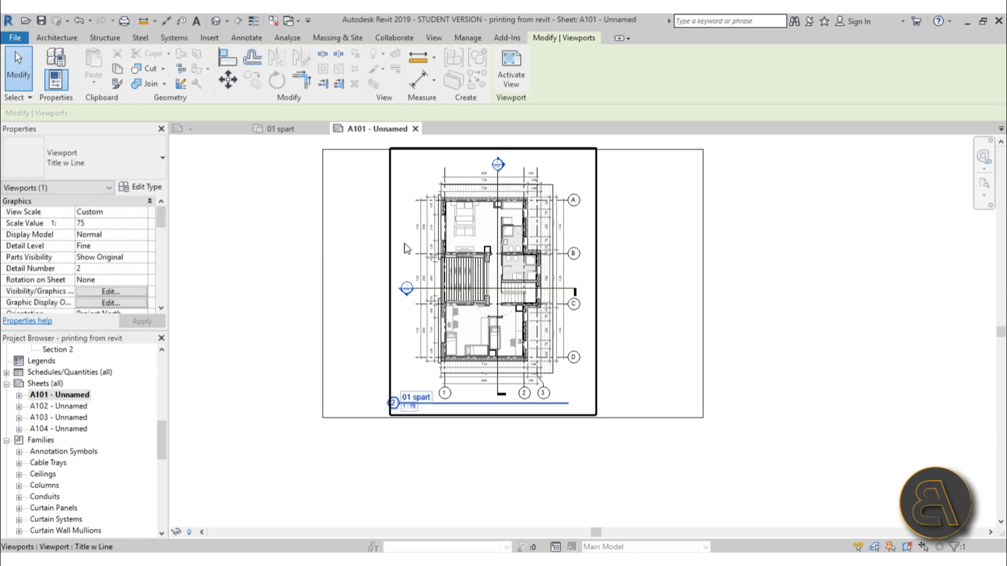
Change the 01 spart viewport's type to No Title and nudge the viewport slightly right and down on the sheet
left_click(126, 160)
left_click(74, 218)
left_click(322, 366)
left_click(323, 365)
left_click(283, 336)
key("Right")
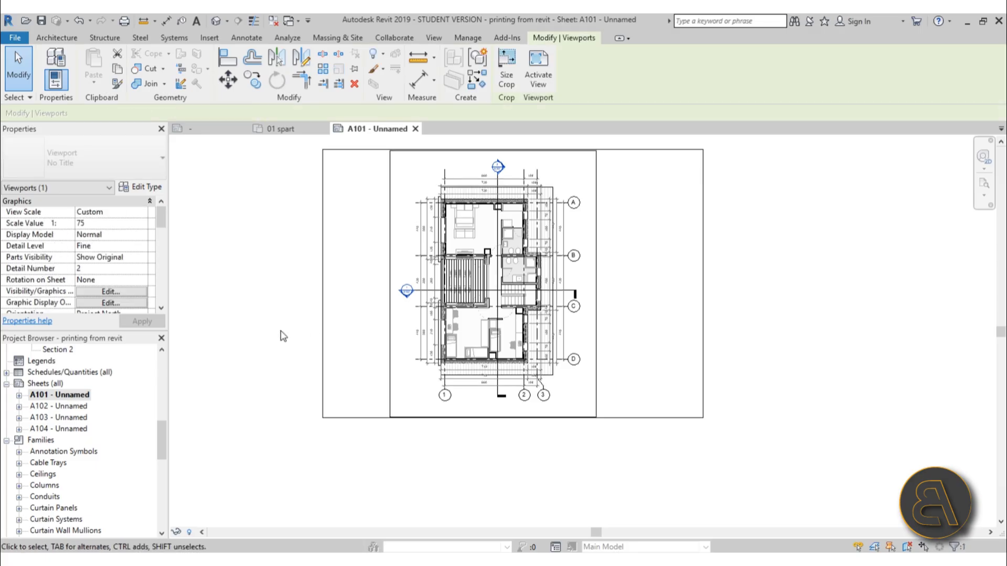
key("Down")
left_click(282, 337)
Change the title block on sheet A101 to the A3 title block type
left_click(324, 334)
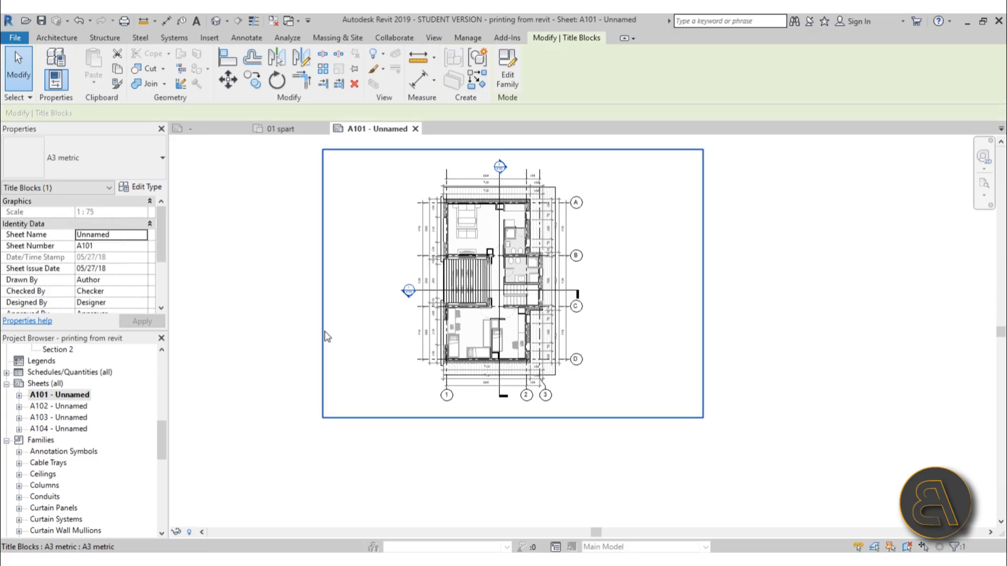
left_click(61, 166)
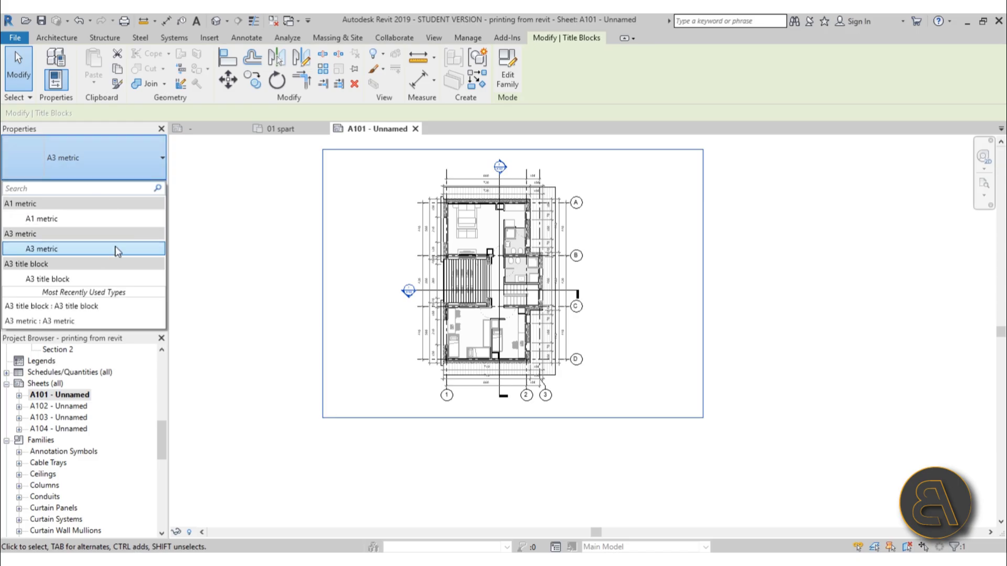
left_click(63, 280)
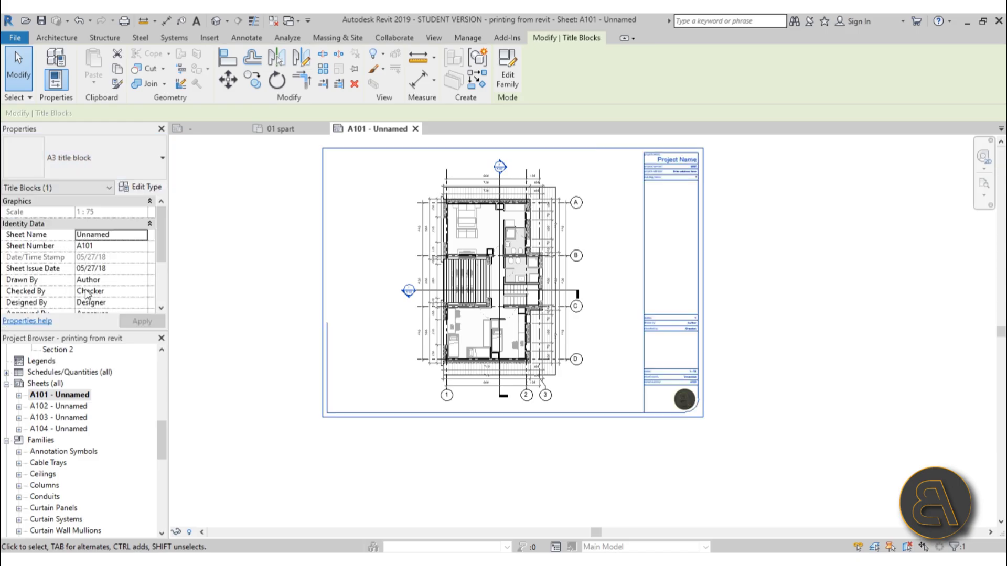
left_click(766, 328)
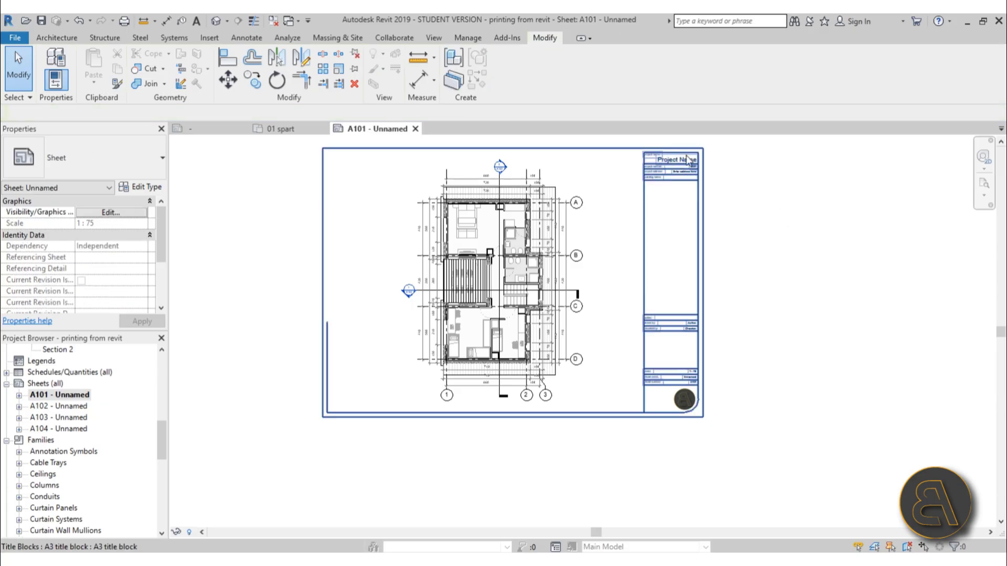
Examine the title block's project information rows and its scale, sheet name and sheet number rows on sheet A101
scroll(671, 168, "up", 5)
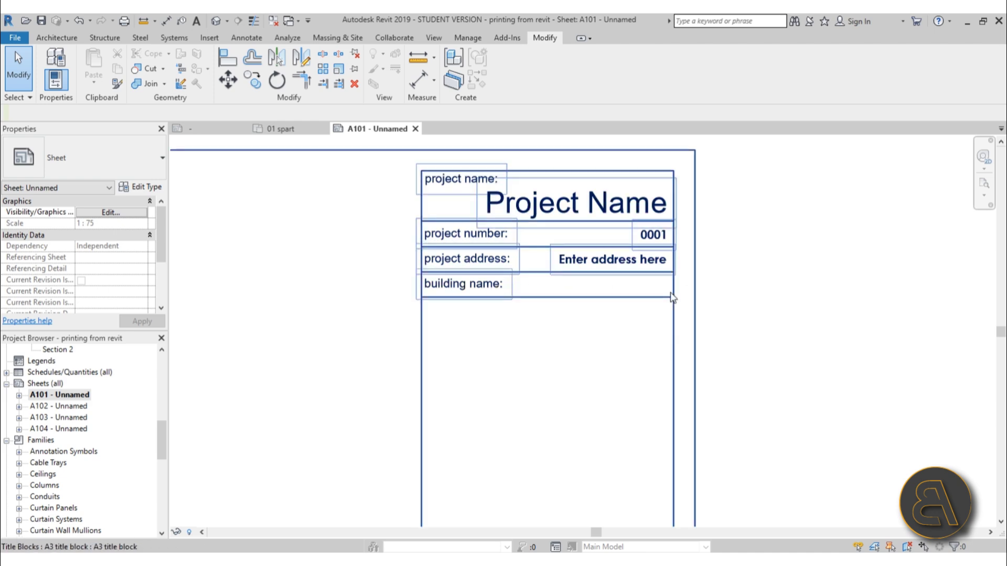
scroll(638, 341, "down", 3)
middle_click_drag(614, 285, 544, 151)
middle_click_drag(550, 354, 551, 249)
middle_click_drag(535, 370, 540, 282)
scroll(532, 278, "up", 2)
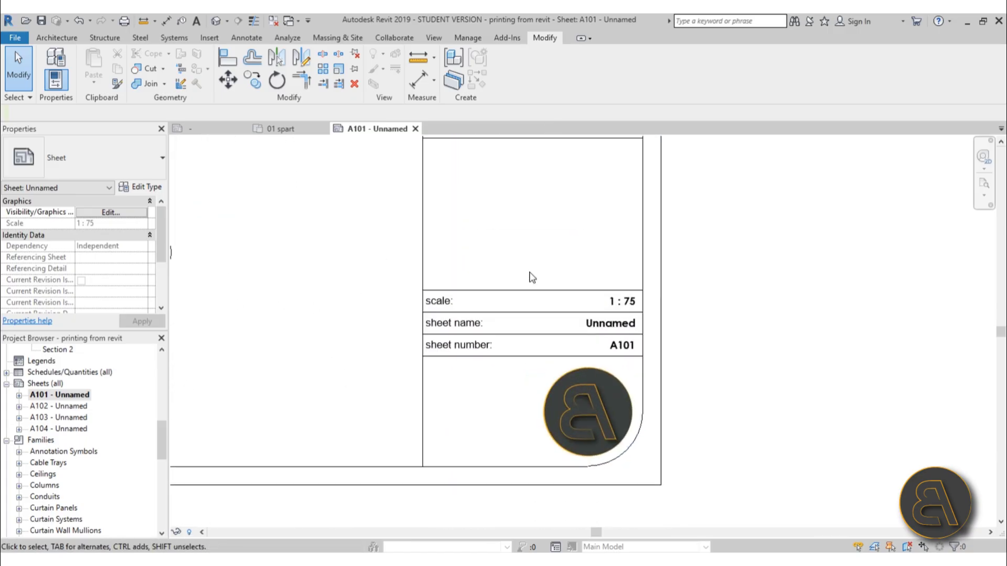
scroll(528, 291, "up", 2)
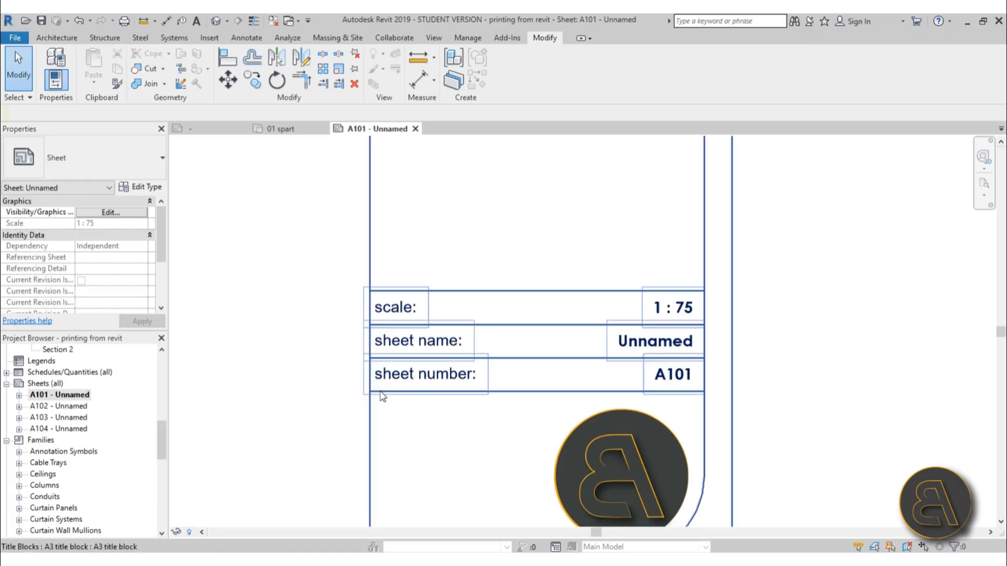
scroll(778, 285, "down", 2)
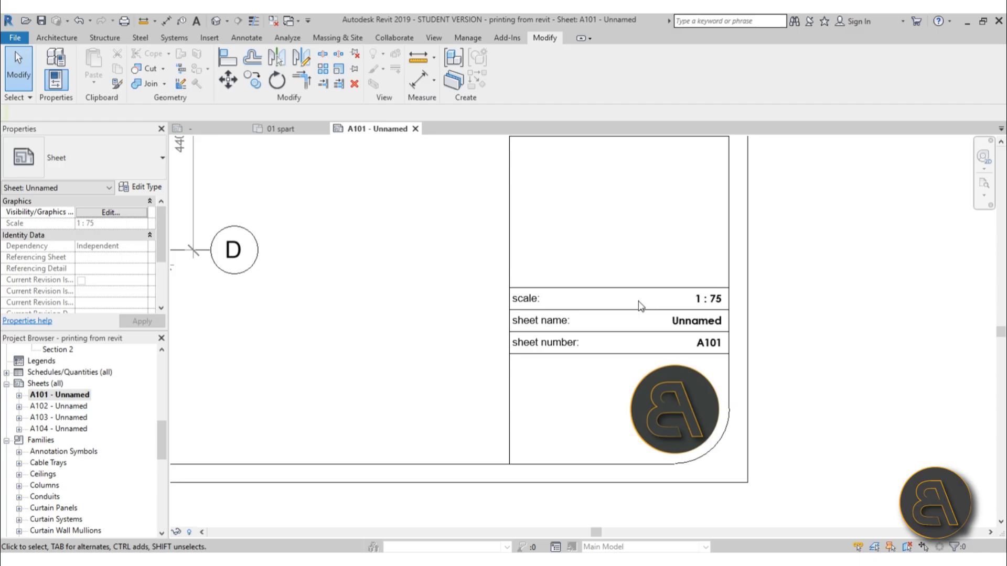
scroll(698, 338, "up", 2)
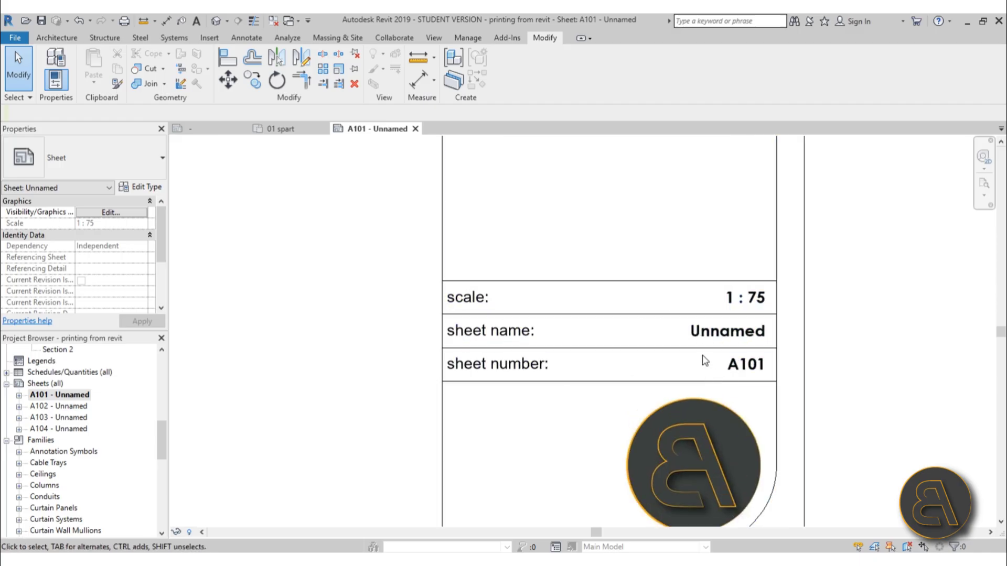
scroll(708, 351, "down", 2)
Rename sheet A101 from Unnamed to "floor plan", keeping its sheet number
left_click(630, 433)
scroll(549, 423, "down", 2)
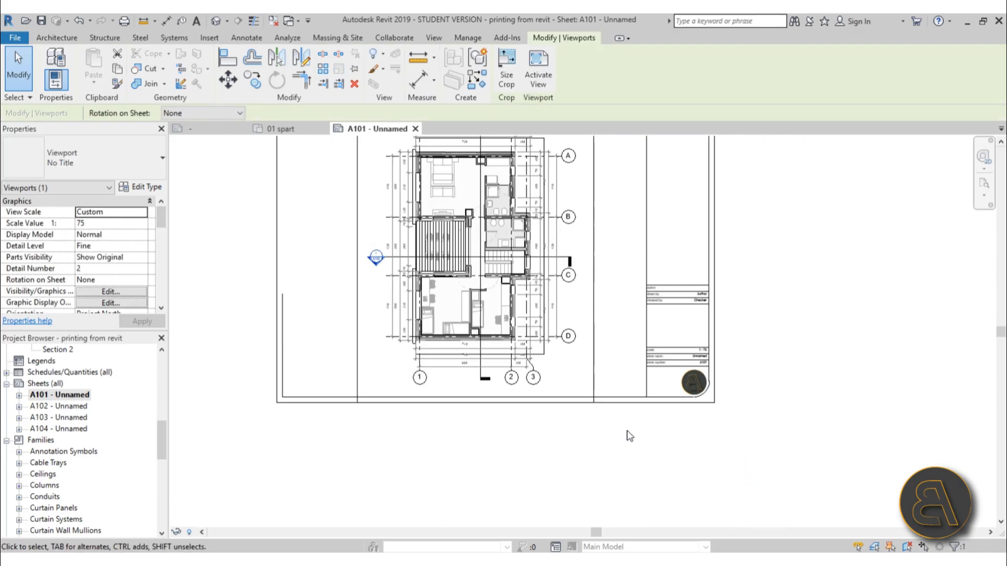
middle_click_drag(764, 407, 706, 440)
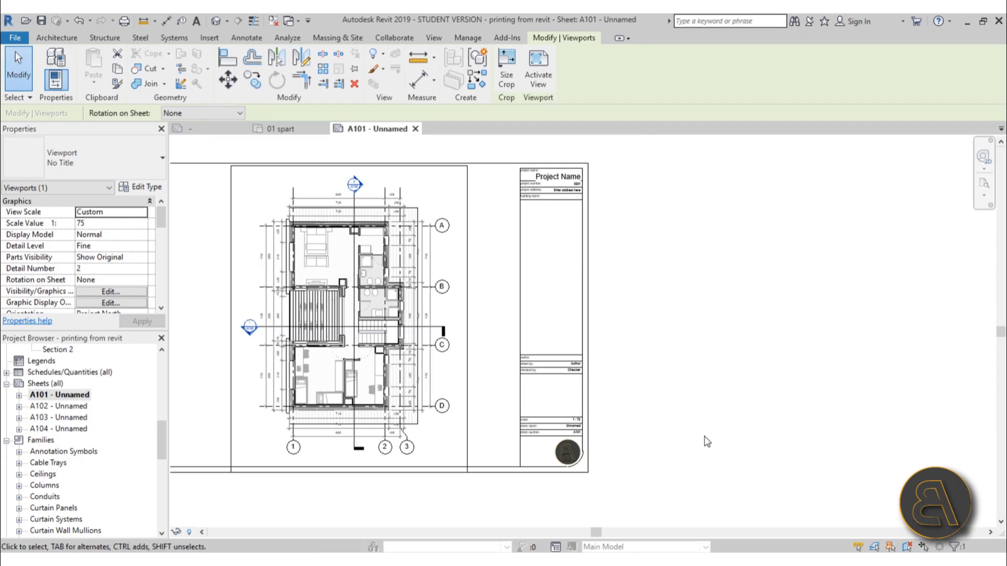
left_click(619, 456)
scroll(619, 456, "up", 3)
scroll(710, 400, "up", 4)
scroll(591, 348, "up", 1)
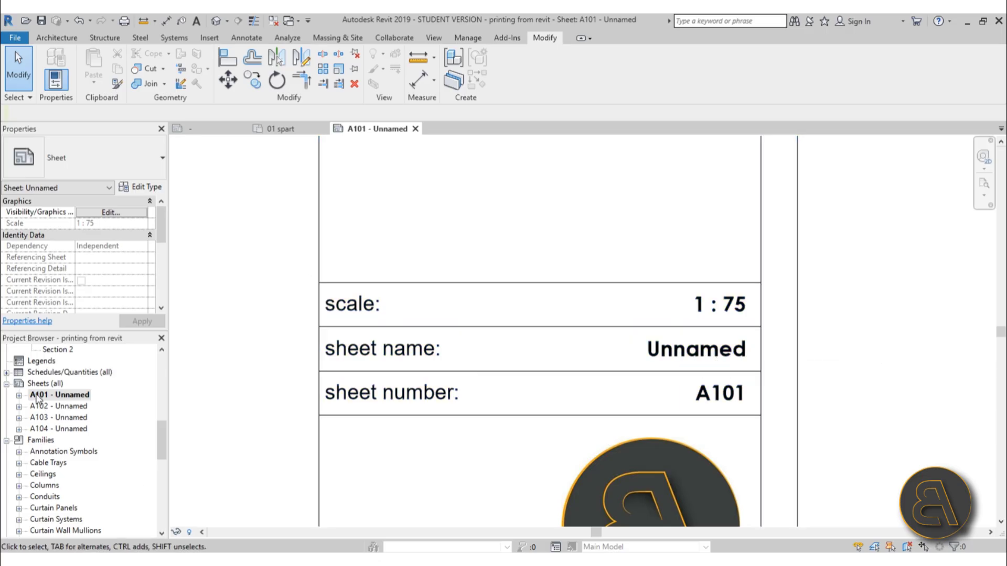
right_click(84, 400)
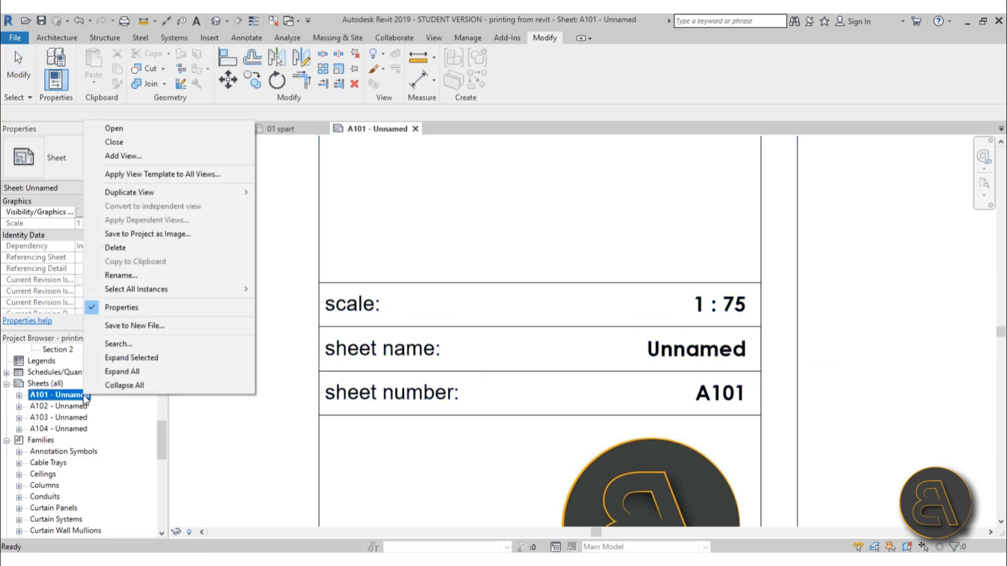
left_click(153, 272)
left_click(460, 266)
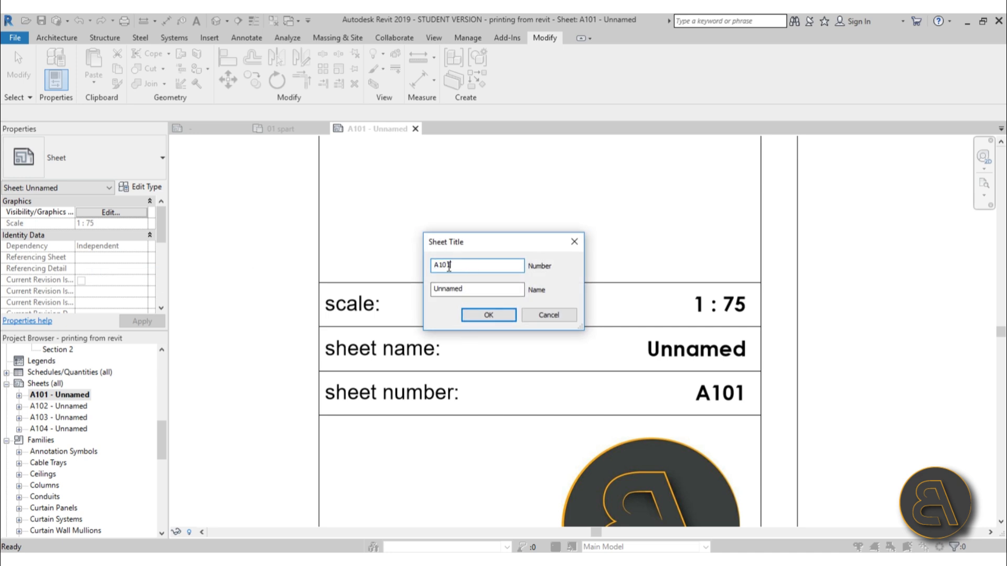
double_click(488, 289)
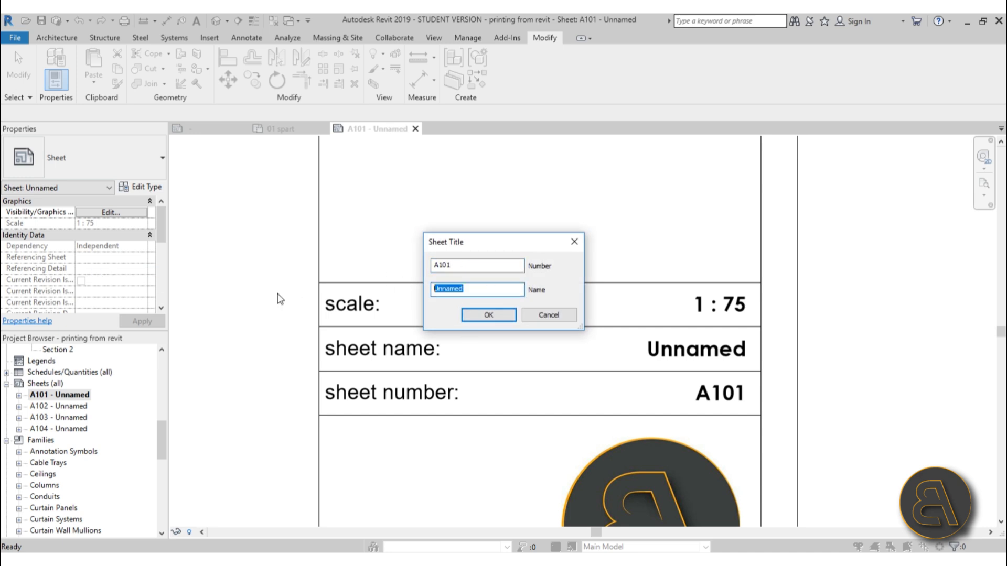
type("floor plan")
key("Return")
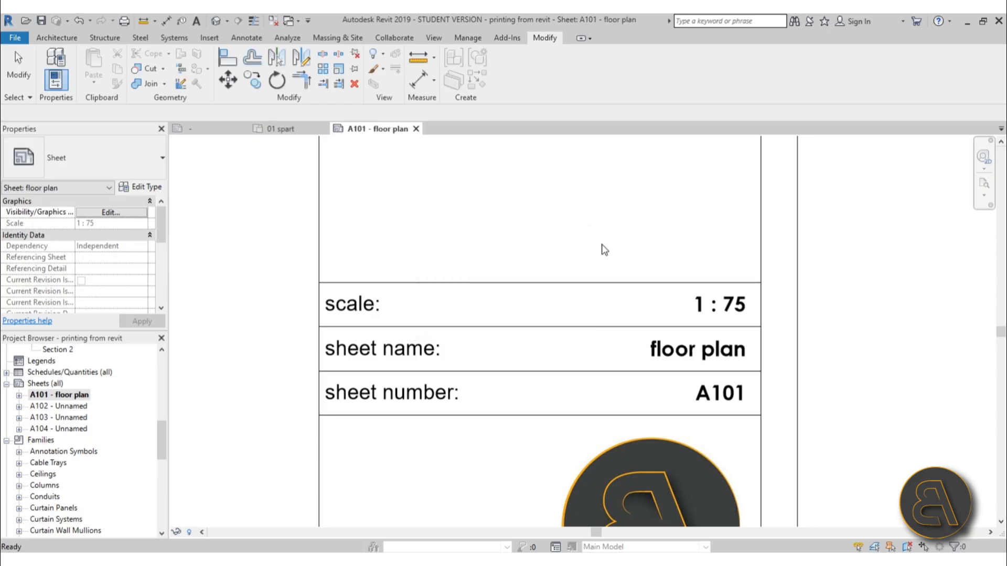
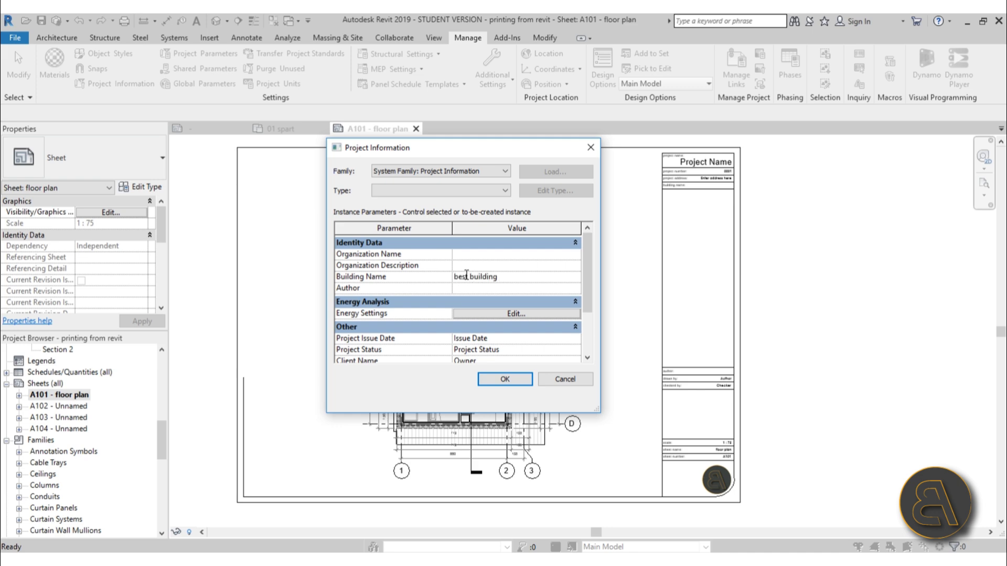
Complete the building name as "best building ever!" and fill in the author's name in the project information
type("ver!")
left_click(478, 288)
Set the project information's client name to "youtube" and its project address to "here! :P"
scroll(479, 290, "down", 1)
scroll(530, 343, "down", 2)
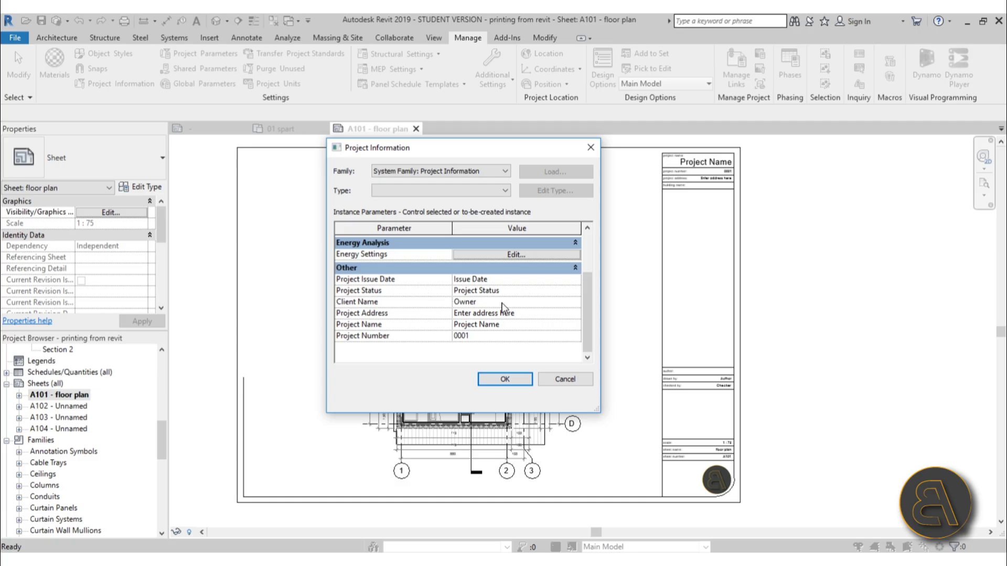
left_click(543, 303)
type("youtube")
left_click(572, 314)
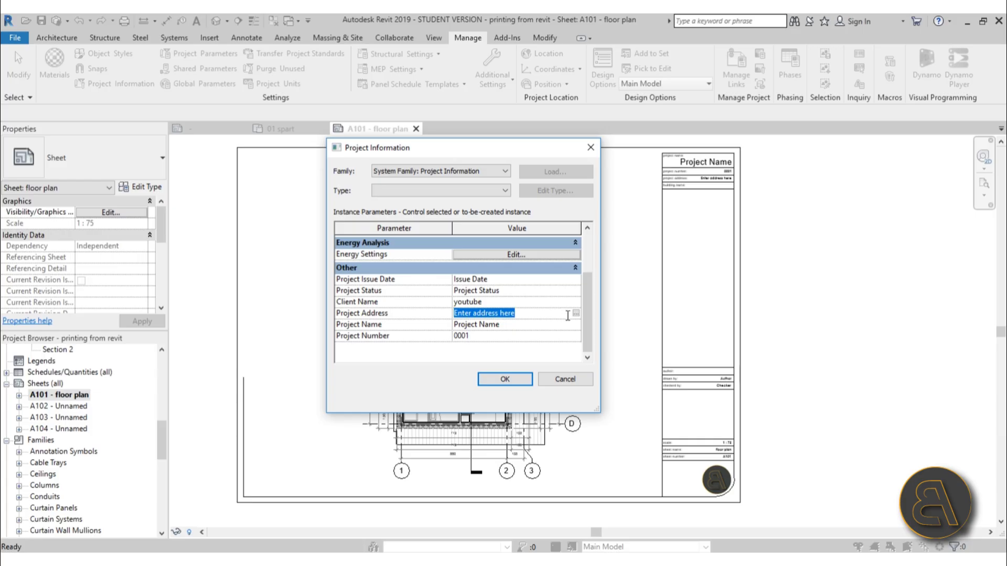
left_click(575, 314)
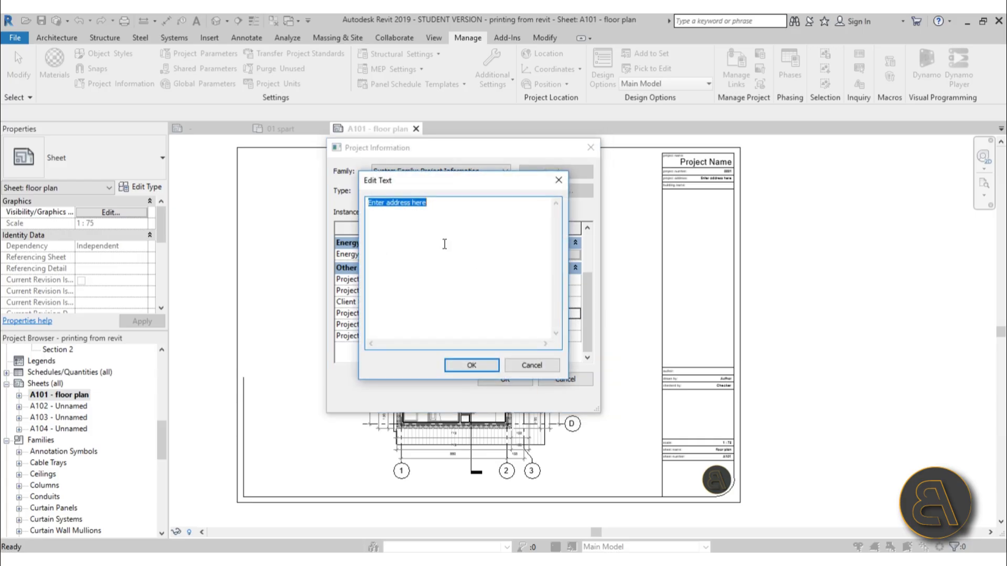
type("here! :P")
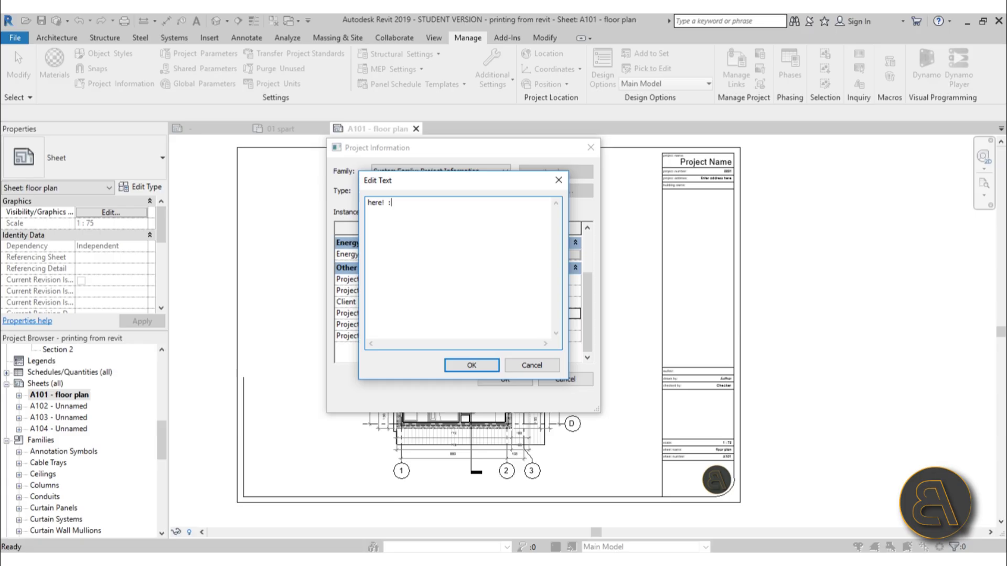
left_click(472, 365)
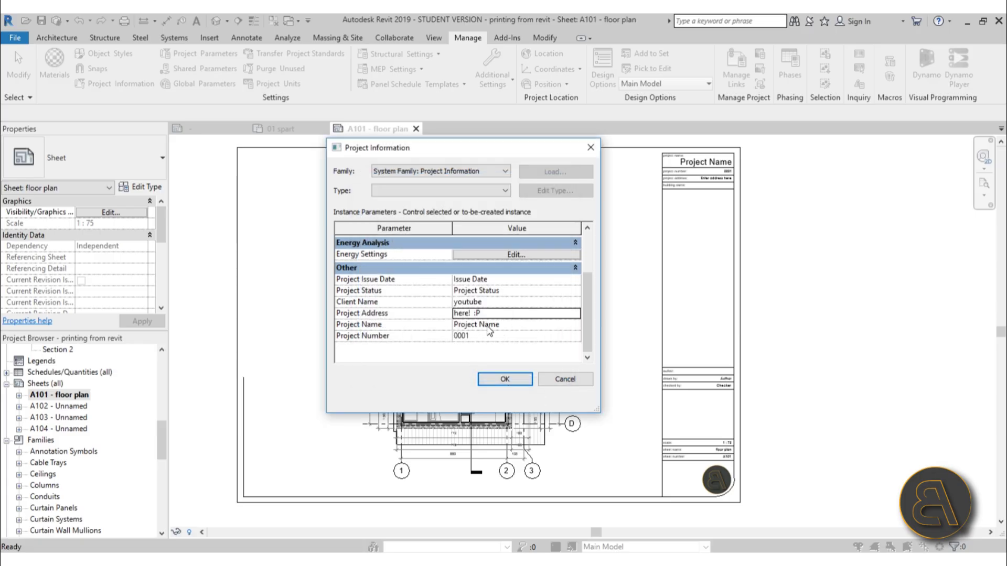
Set the project name to "my project" and the project number to 0005, and apply the project information
left_click(529, 325)
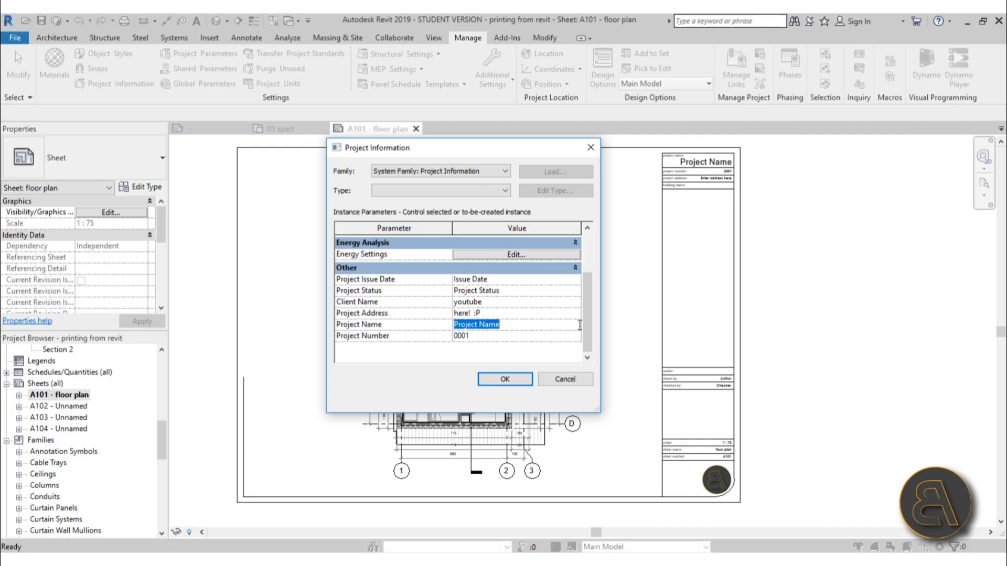
scroll(549, 340, "up", 2)
scroll(549, 340, "down", 2)
type("my projec")
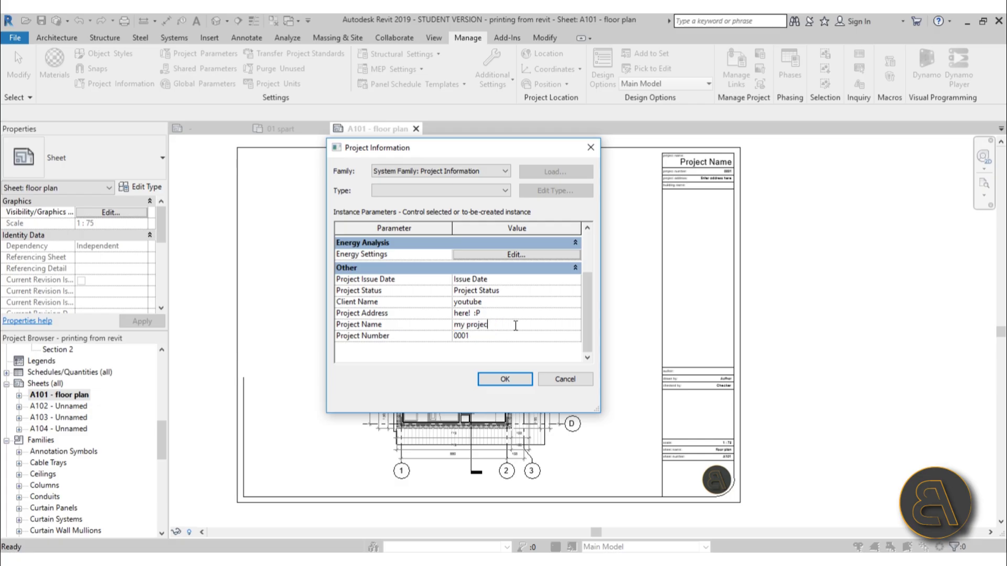
type("t")
left_click(511, 337)
left_click(495, 333)
left_click(467, 336)
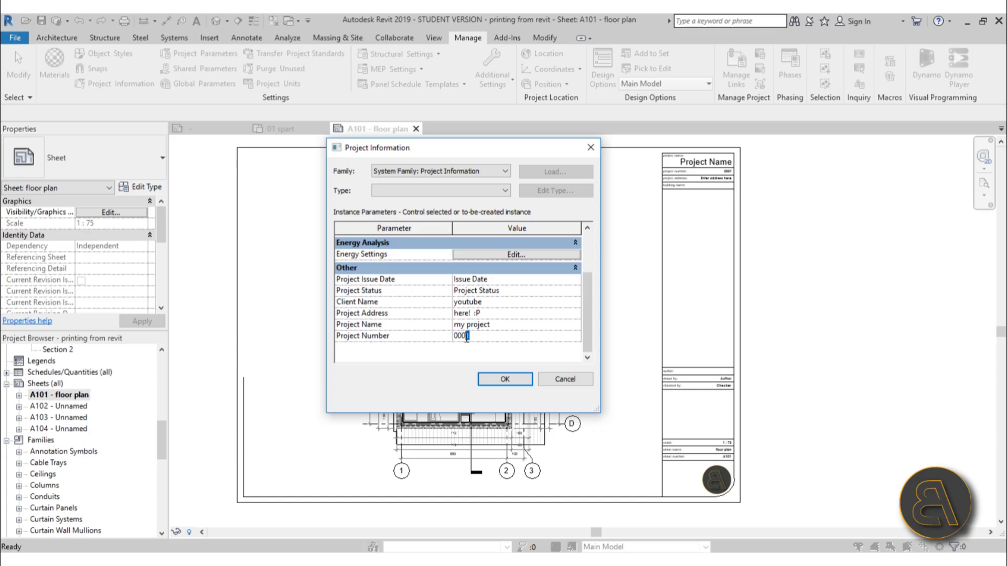
left_click(504, 379)
Examine the title block's project, author, scale and sheet rows, and the overall layout of sheet A101
scroll(743, 228, "up", 6)
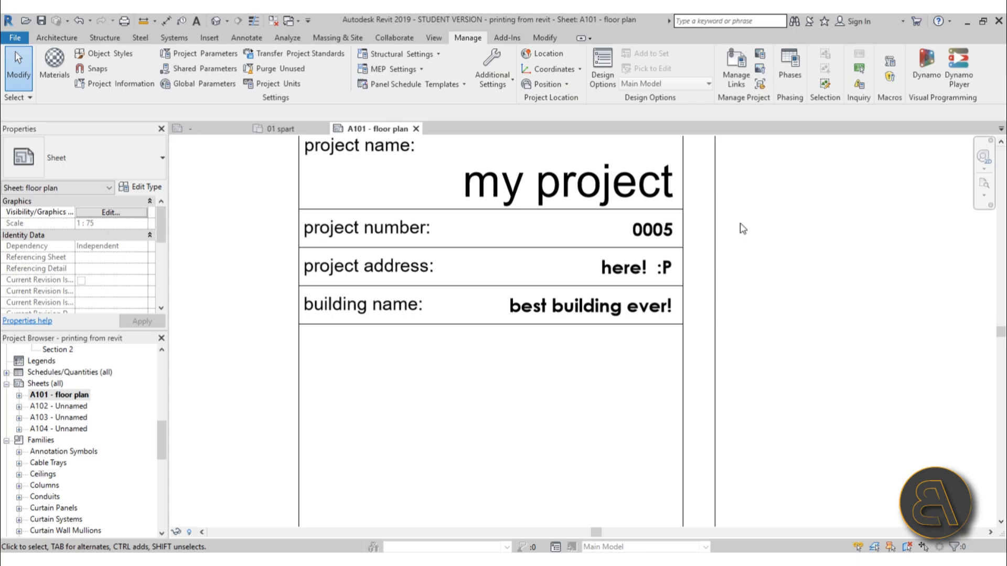
middle_click_drag(743, 228, 752, 265)
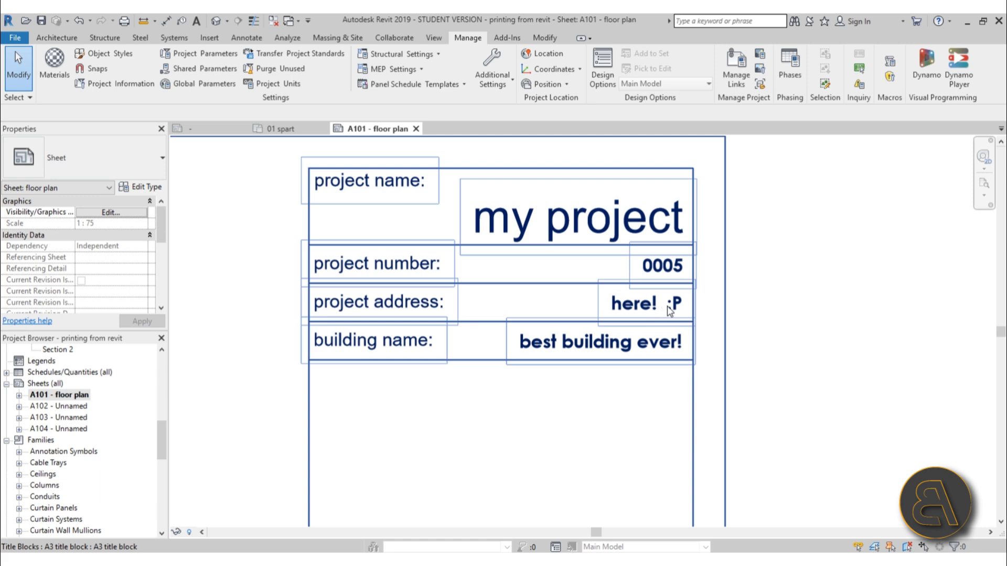
middle_click_drag(756, 295, 736, 261)
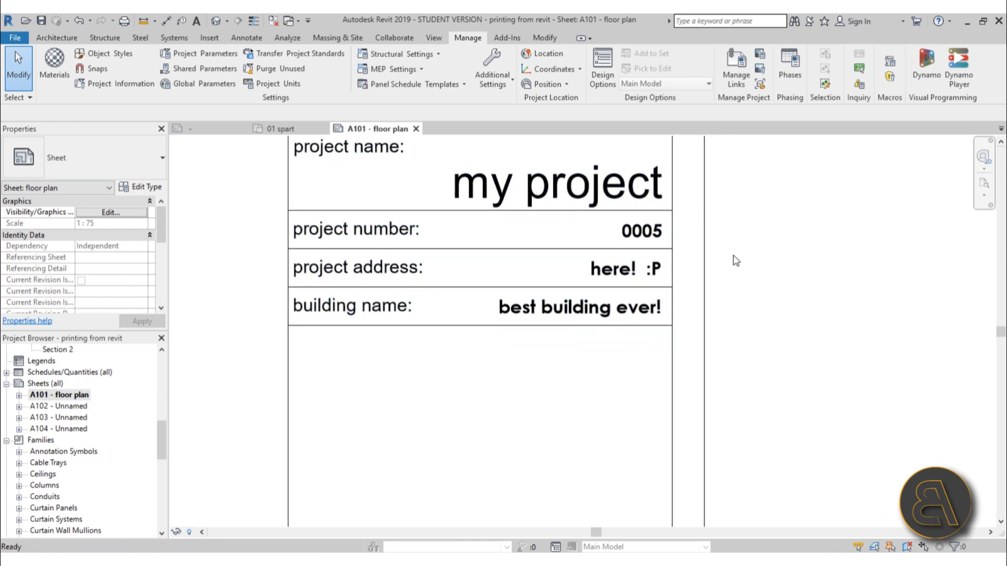
scroll(736, 261, "down", 3)
scroll(612, 299, "down", 5, "ctrl")
scroll(476, 320, "up", 3)
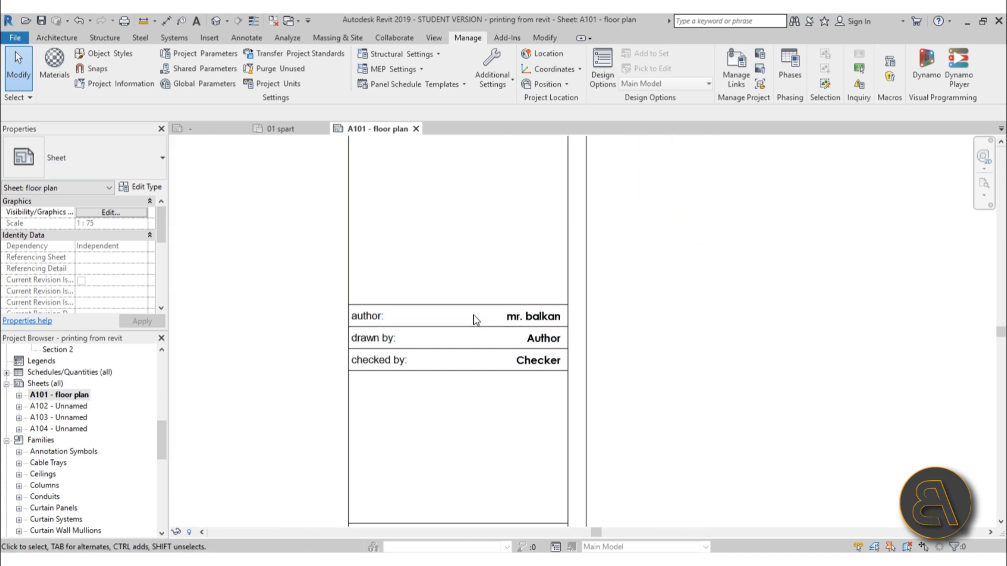
scroll(635, 308, "down", 2)
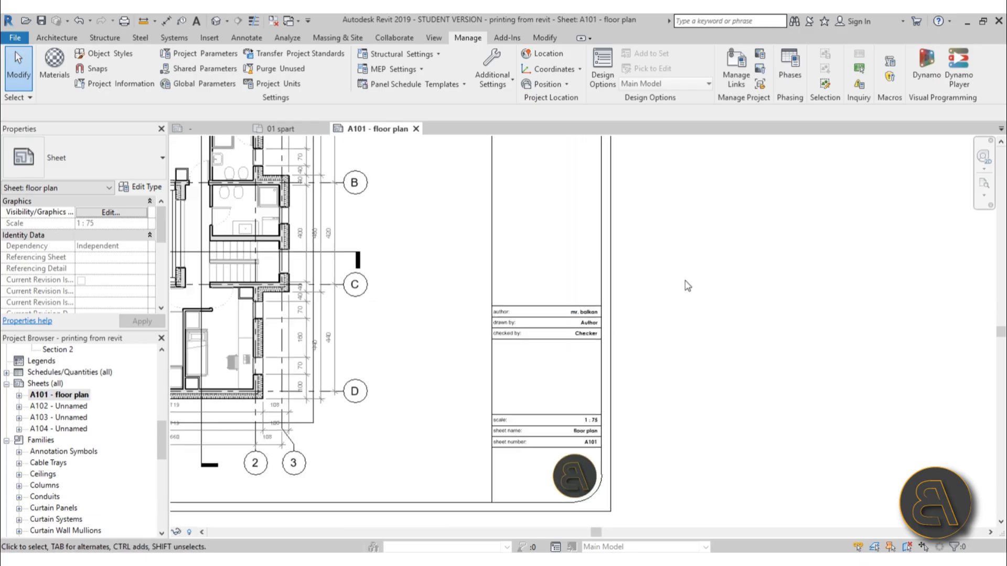
scroll(699, 292, "down", 4)
middle_click_drag(779, 321, 741, 391)
scroll(742, 391, "up", 1)
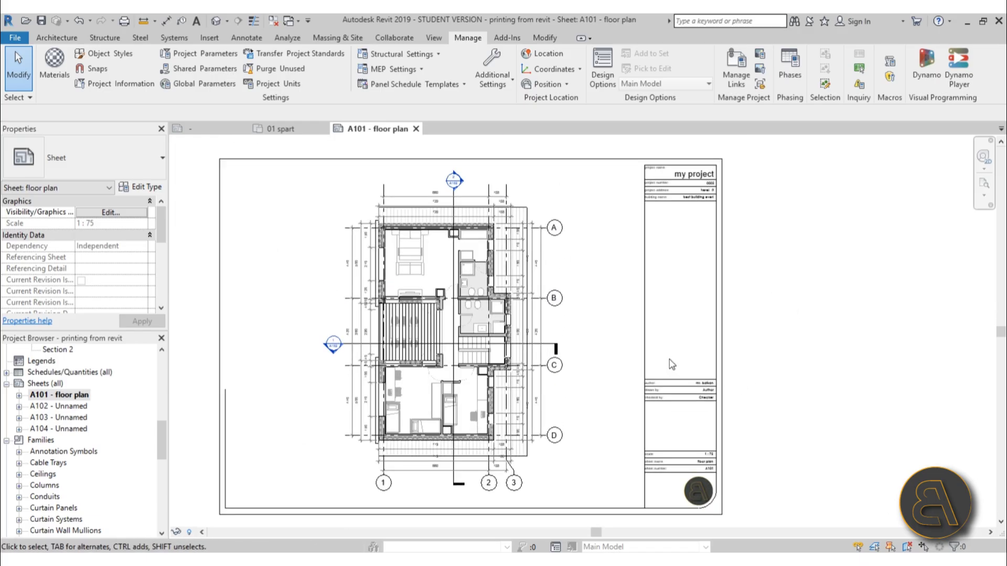
Nudge the floor plan viewport slightly left on sheet A101
middle_click_drag(620, 332, 606, 301)
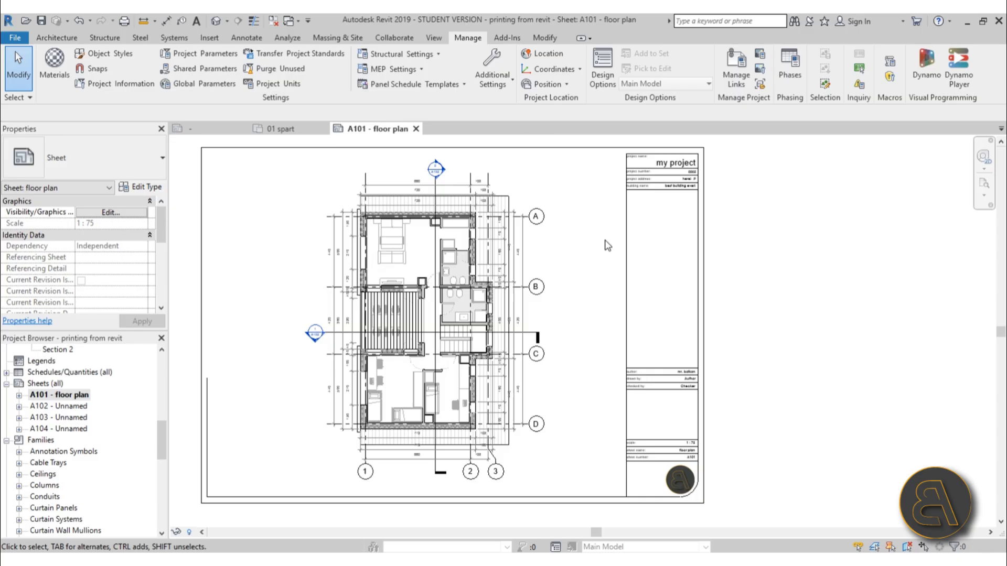
left_click(567, 295)
left_click_drag(499, 310, 494, 309)
left_click(787, 216)
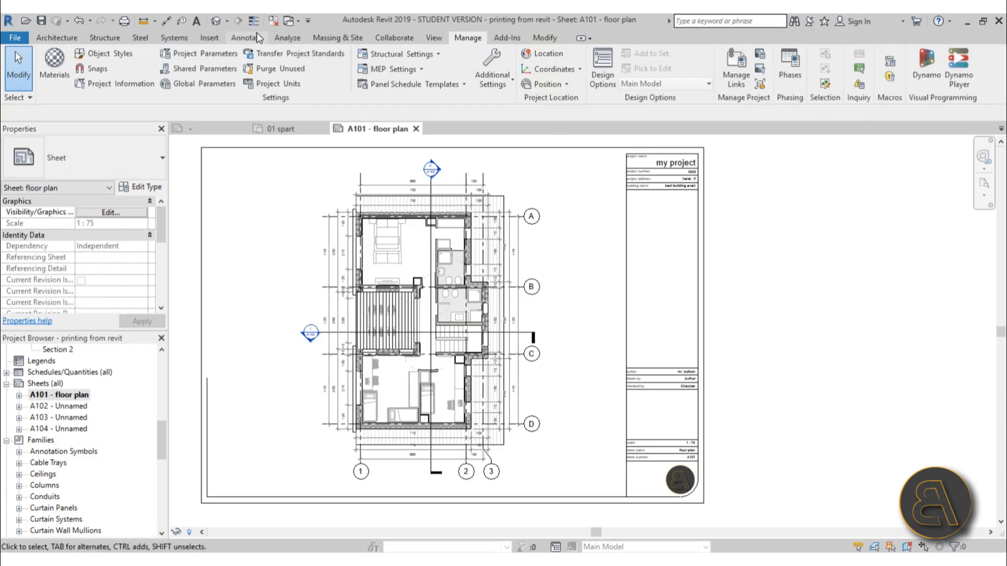
left_click(231, 40)
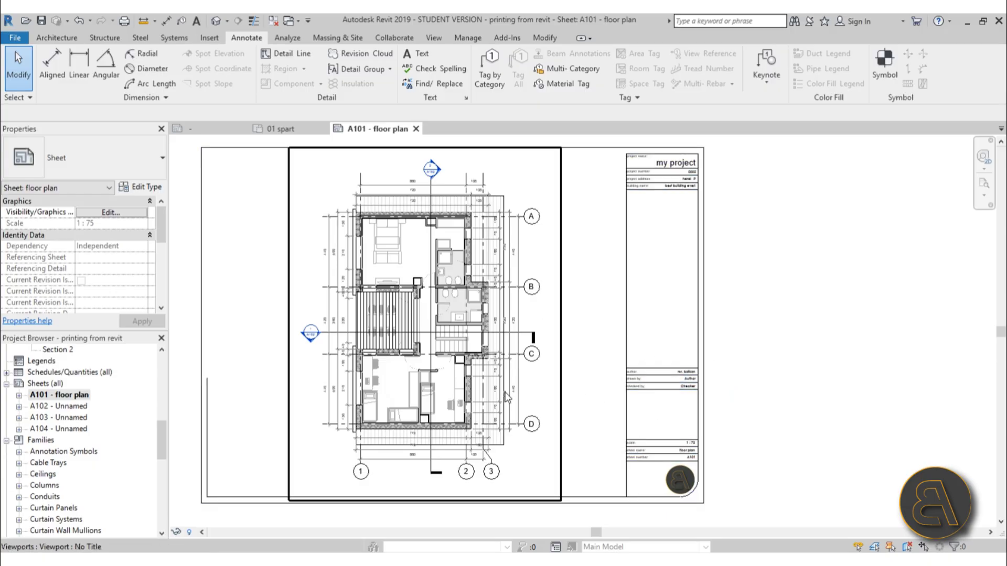
scroll(671, 184, "up", 3)
scroll(682, 297, "down", 1)
scroll(688, 295, "down", 4)
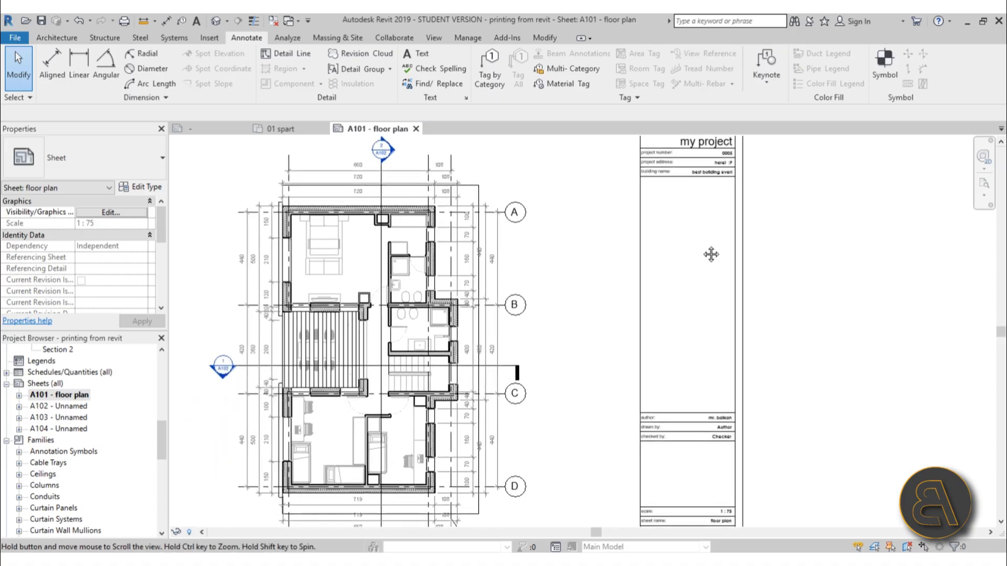